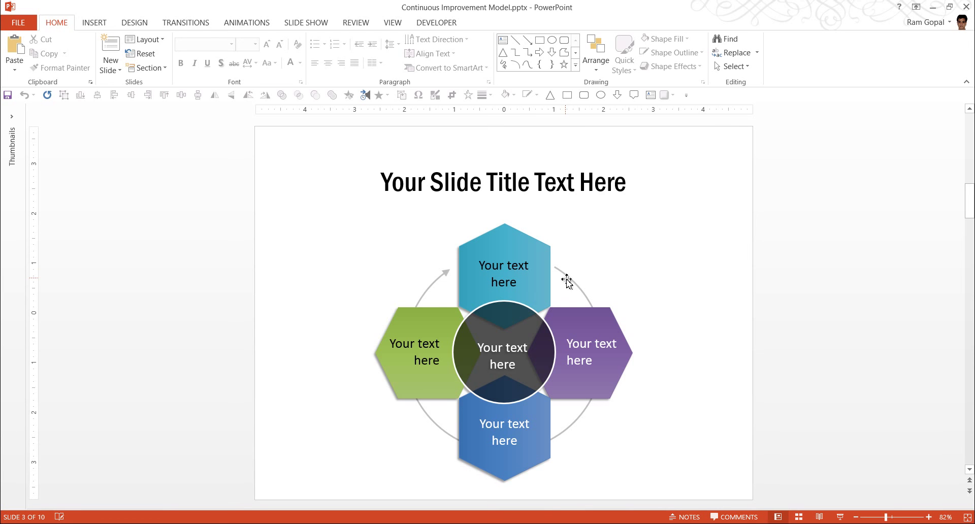
- Scroll down to slide 4, the empty Continuous Improvement Model slide
scroll(566, 281, down, 1)
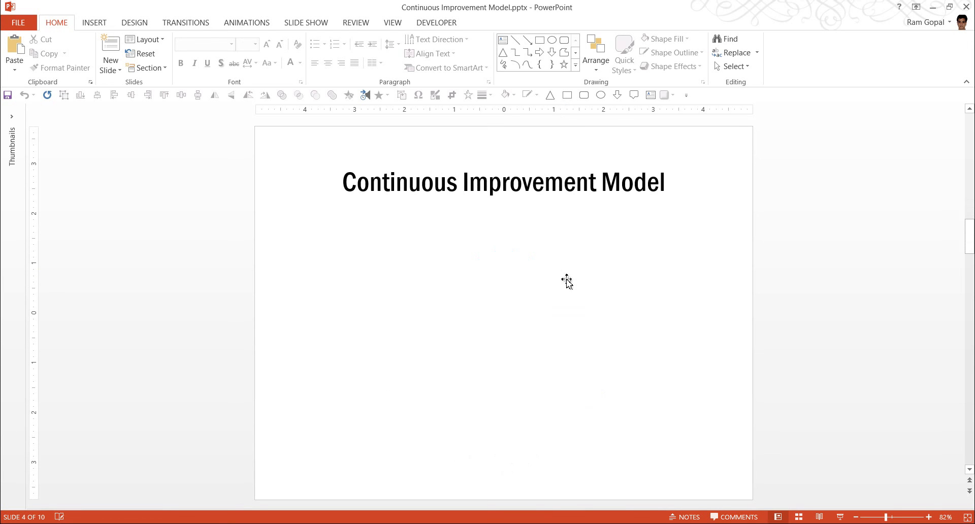
- Draw a hexagon below the title, rotate it right 90°, and move it toward the slide centre
click(576, 65)
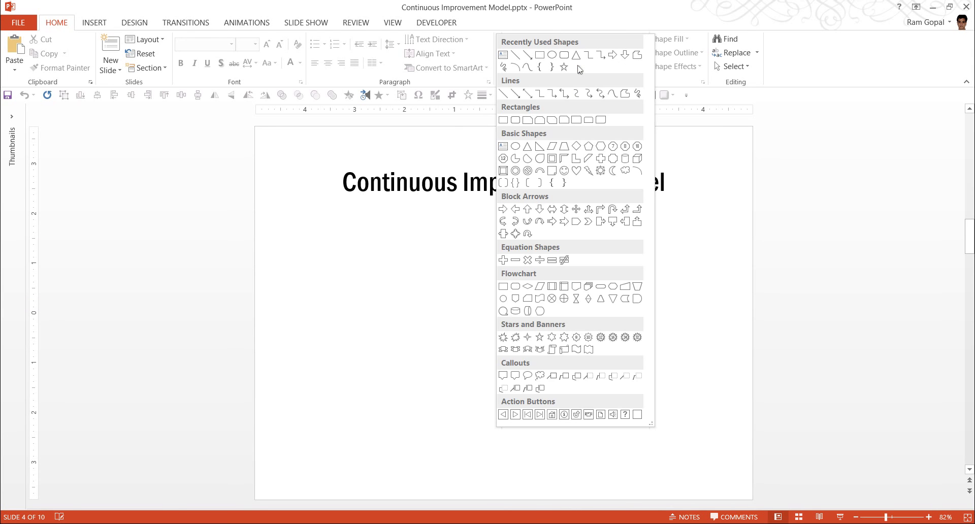
click(601, 147)
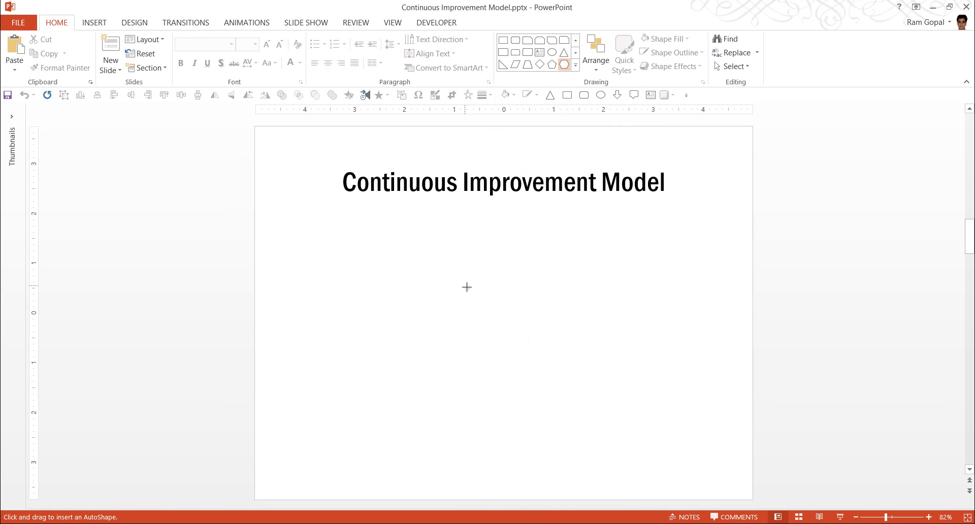
drag(476, 244, 561, 333)
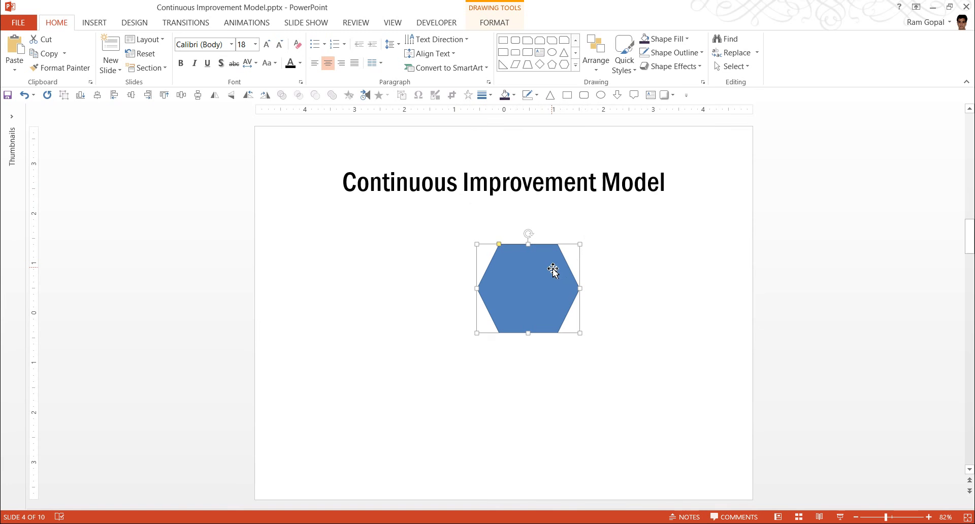
click(595, 60)
mouse_move(625, 250)
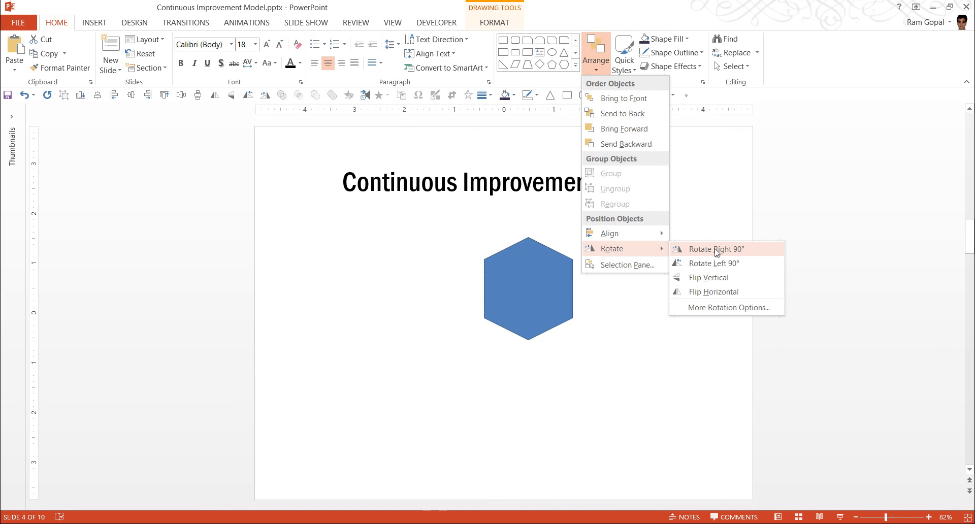
click(716, 249)
drag(524, 264, 498, 254)
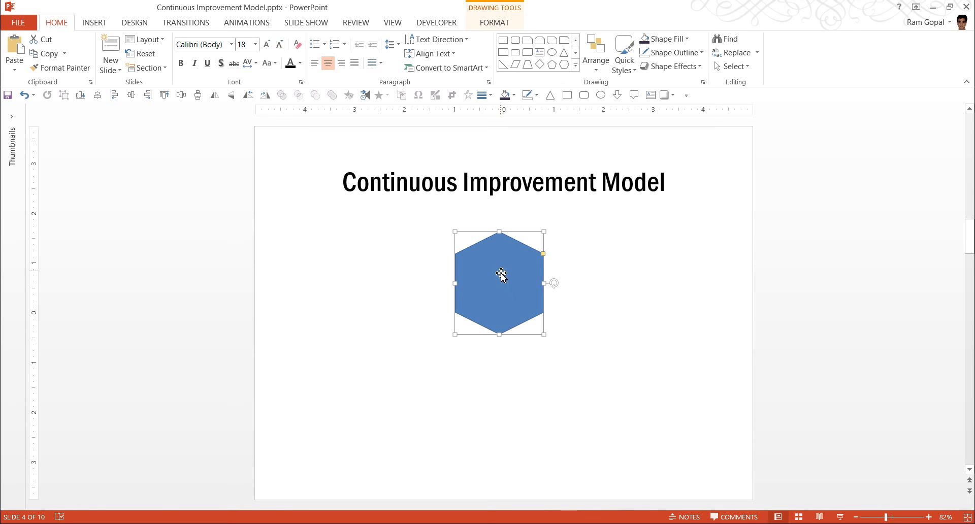
- Copy the hexagon below the original, group the two, and duplicate the grouped pair
drag(497, 281, 499, 429)
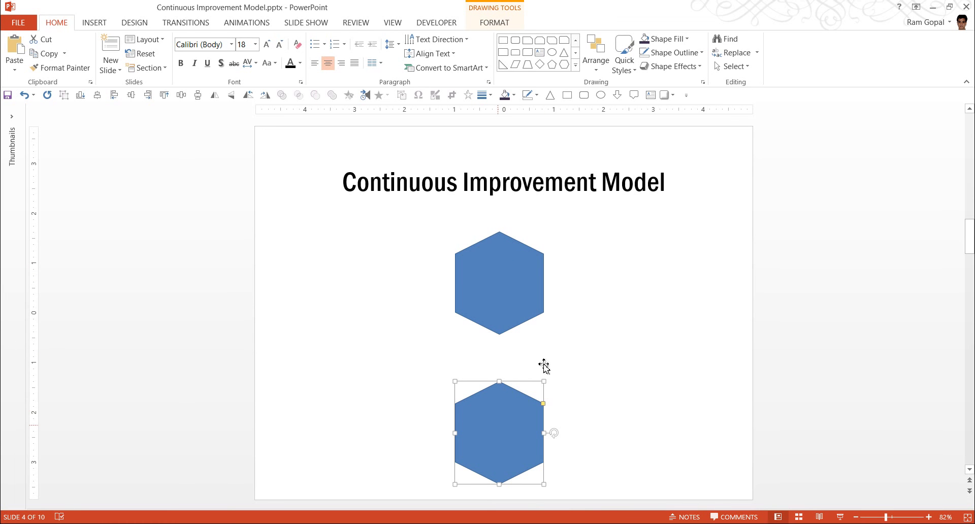
shift+click(529, 288)
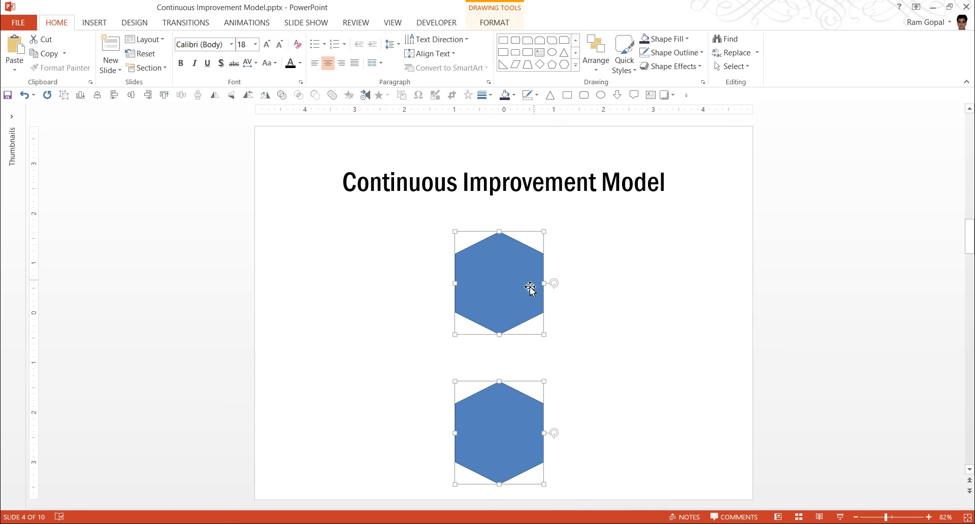
key(ctrl+g)
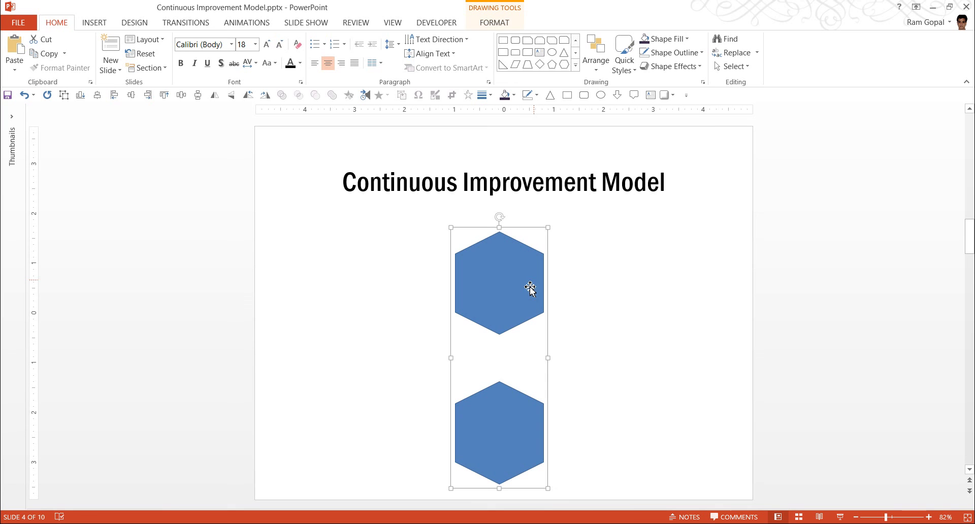
key(ctrl+d)
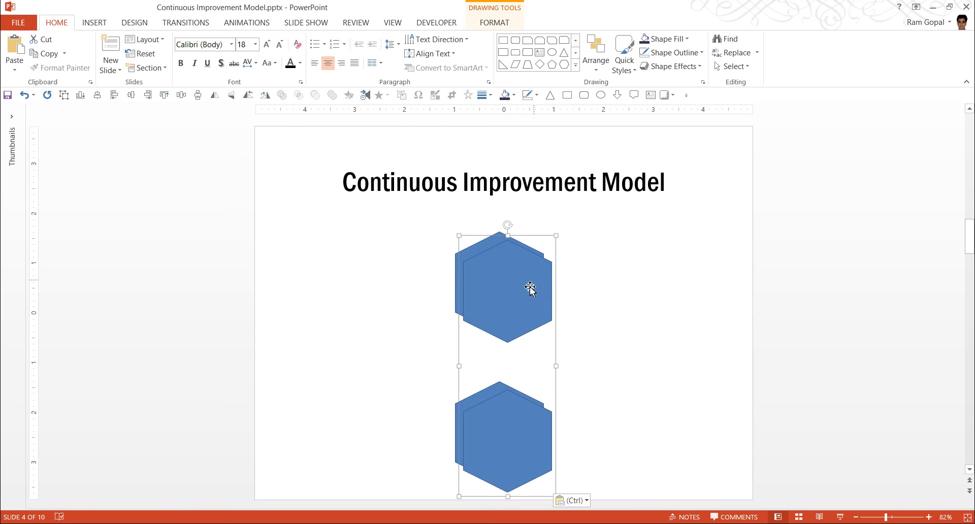
click(597, 59)
- Rotate the copied pair left 90° and line it up sideways across the vertical pair
mouse_move(617, 248)
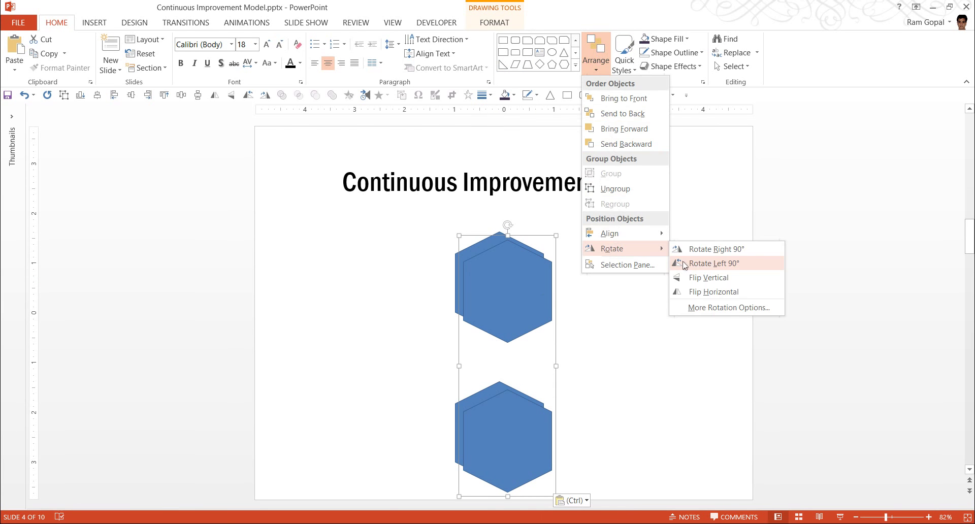
click(684, 265)
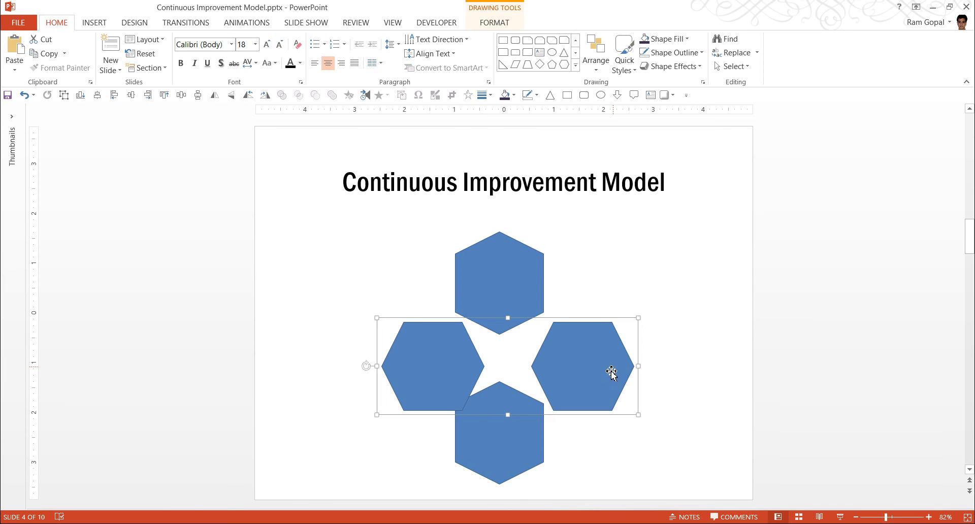
drag(611, 372, 593, 359)
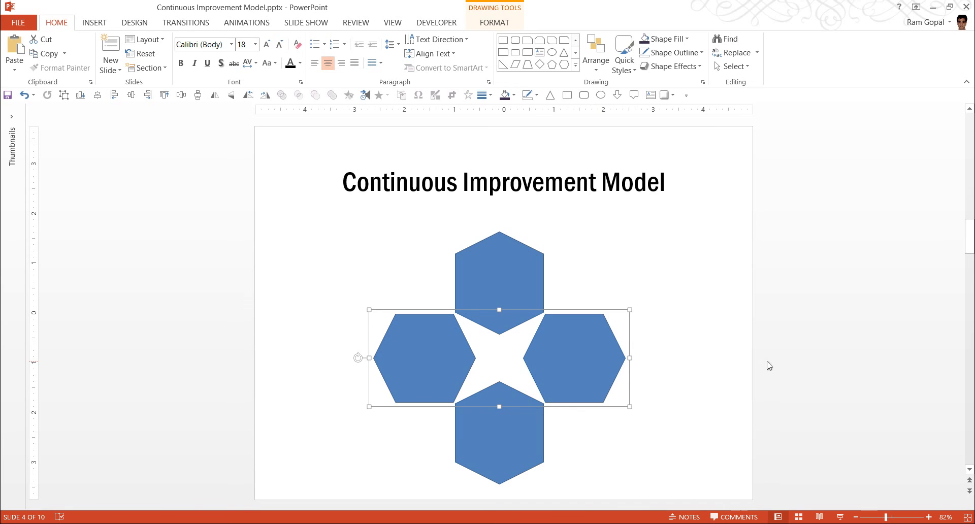
- Align both hexagon pairs to each other with Align Center and Align Middle
click(769, 365)
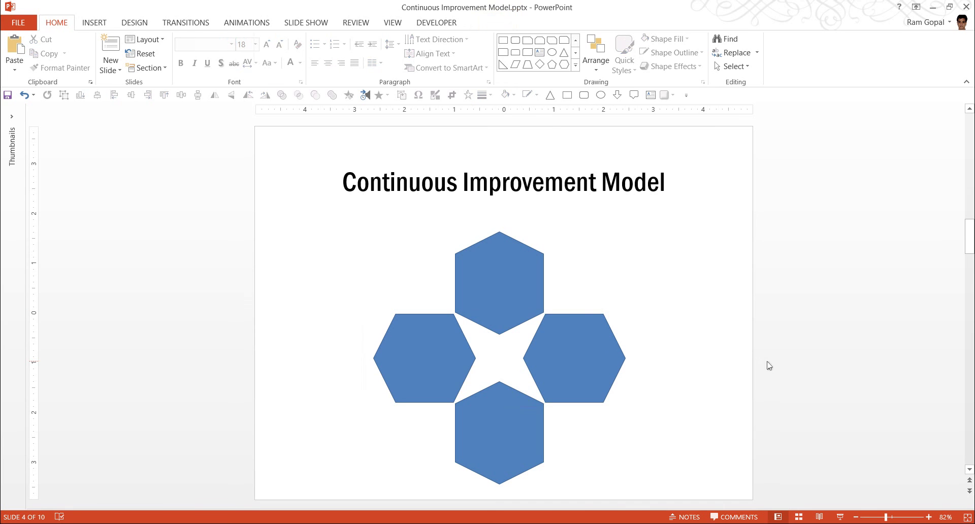
click(487, 284)
shift+click(413, 365)
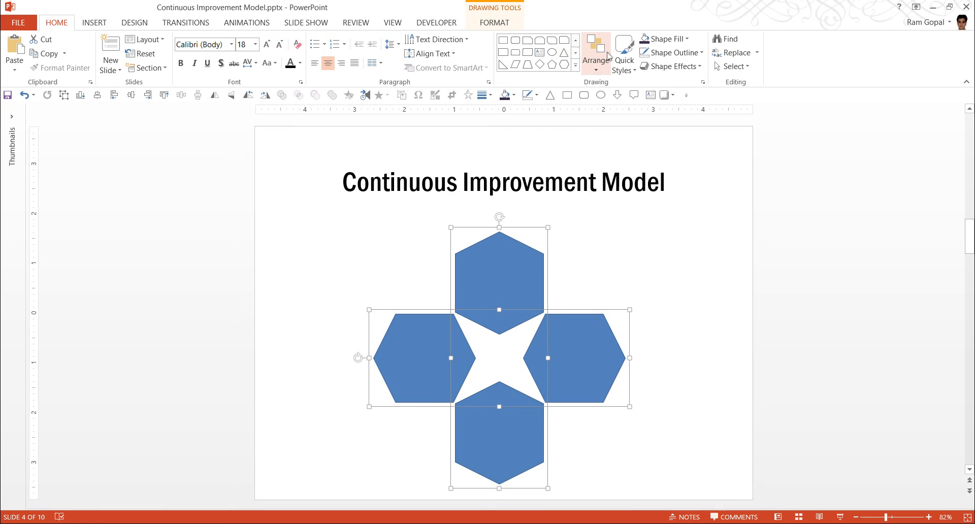
click(608, 72)
mouse_move(612, 233)
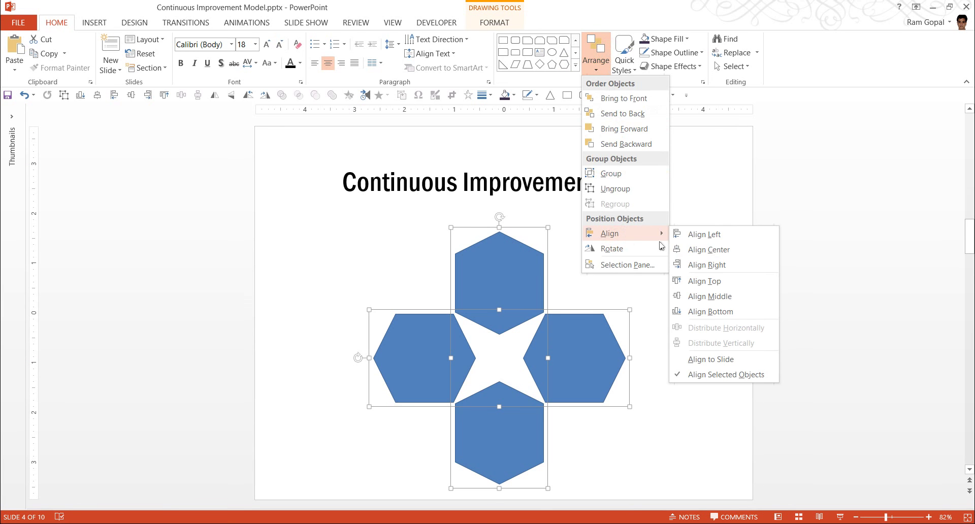
click(691, 249)
click(597, 59)
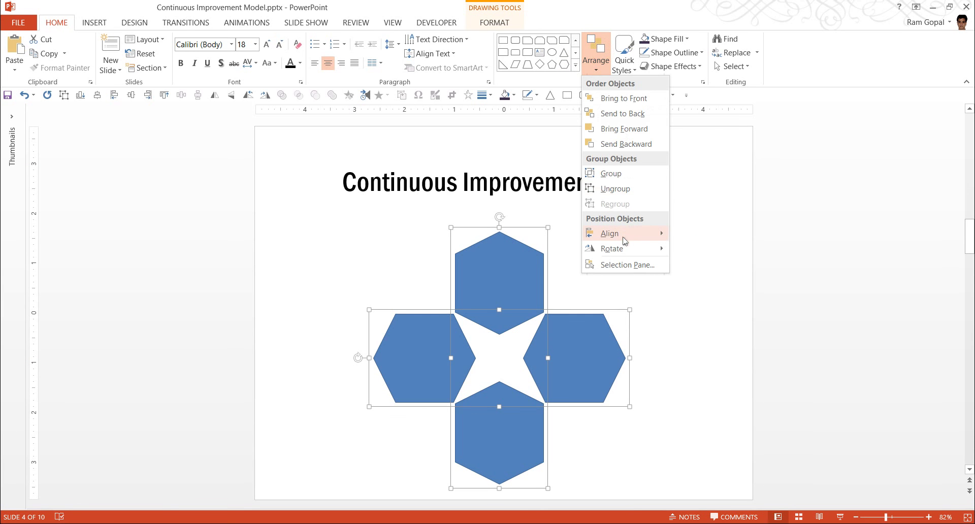
mouse_move(630, 233)
click(709, 296)
- Ungroup the hexagon pairs into four separate hexagons
click(680, 305)
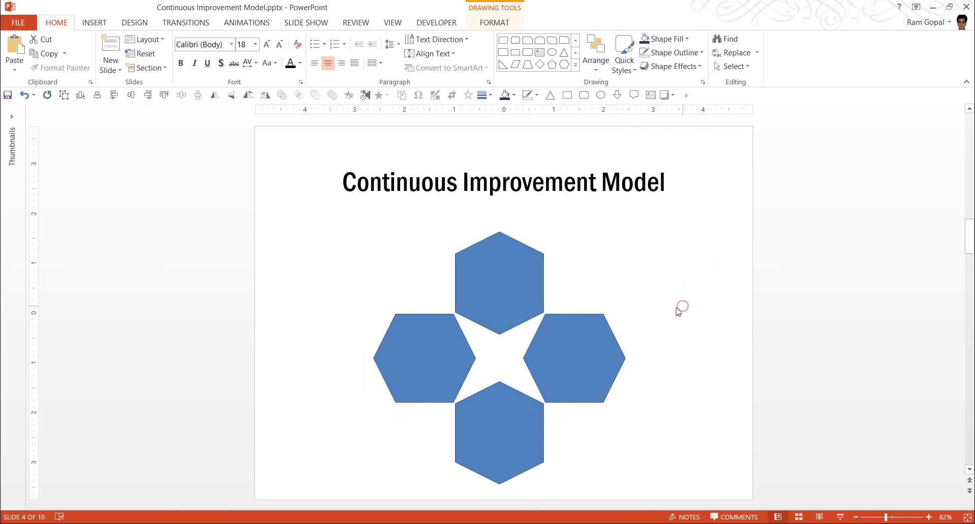
click(528, 291)
shift+click(572, 347)
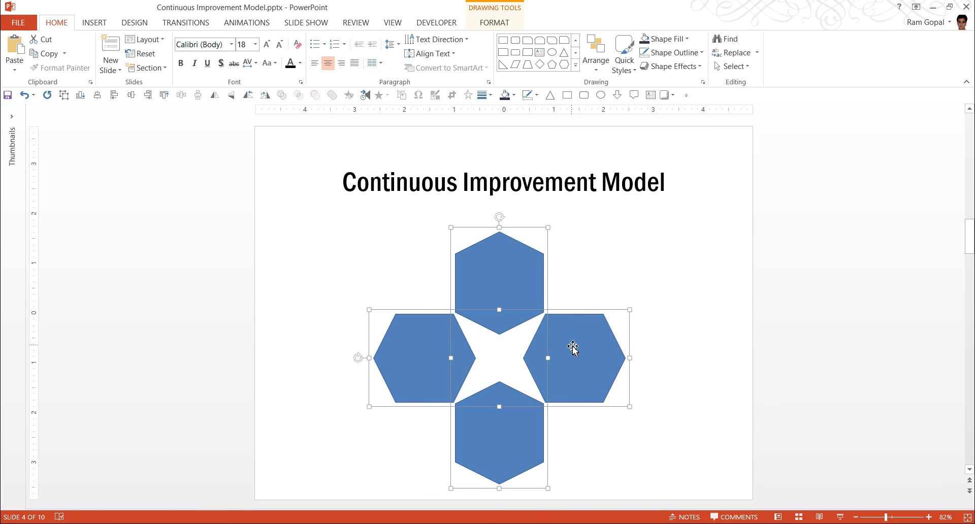
right_click(572, 347)
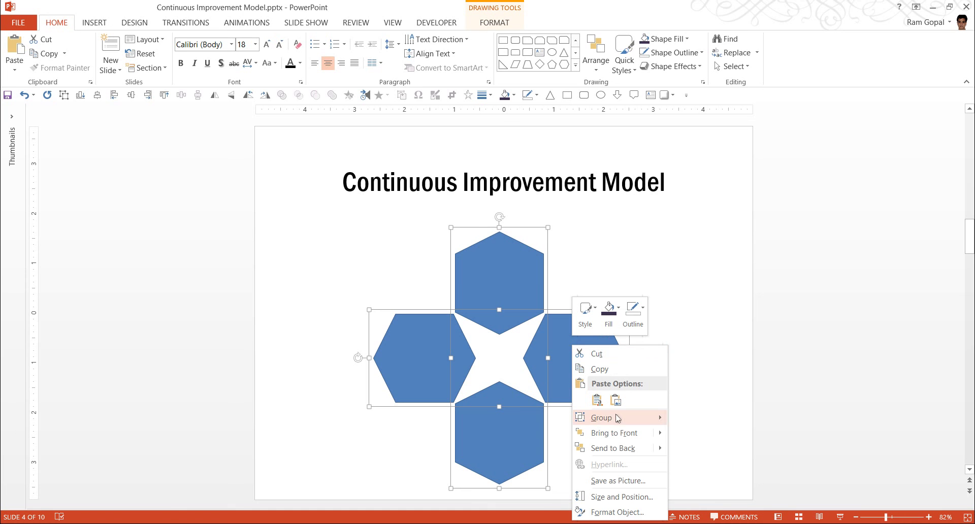
mouse_move(614, 417)
click(709, 451)
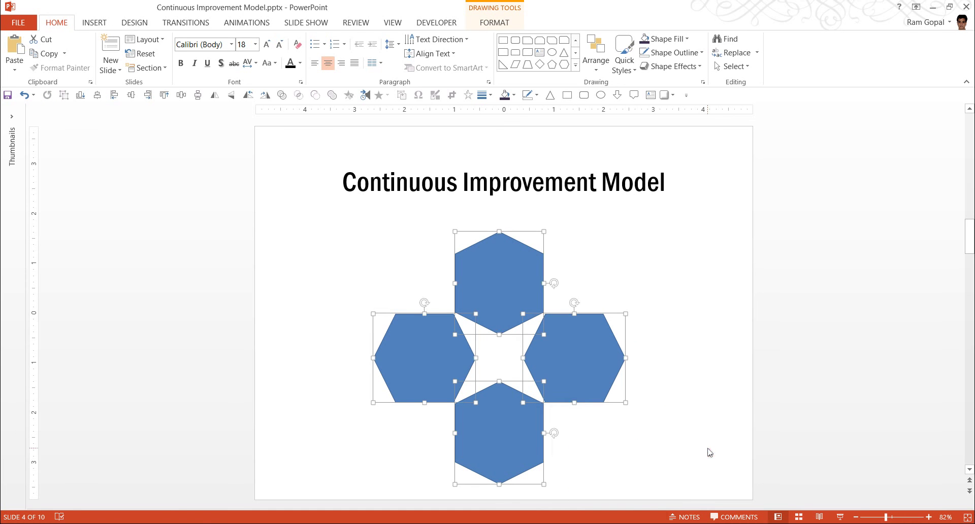
click(681, 391)
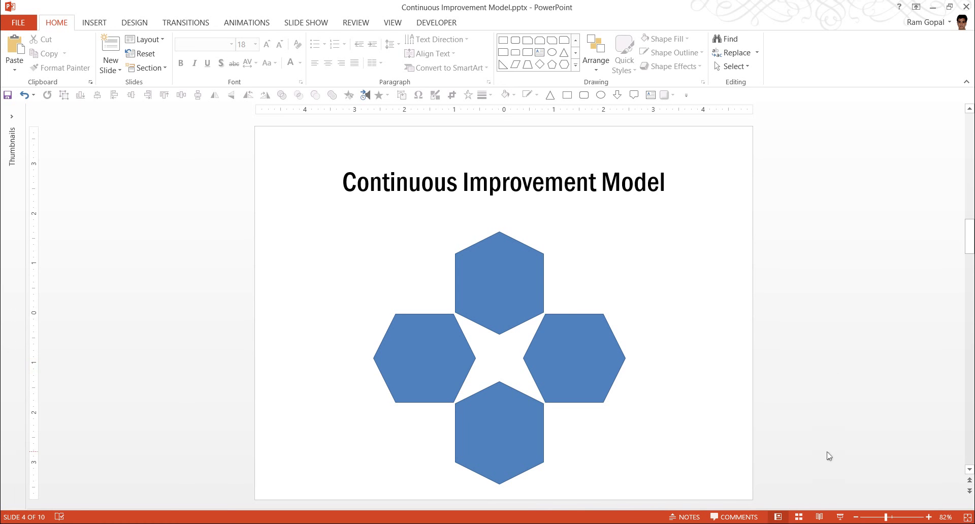
- Draw an oval circle over the cross centre, sized and positioned to overlap all four hexagons
click(575, 65)
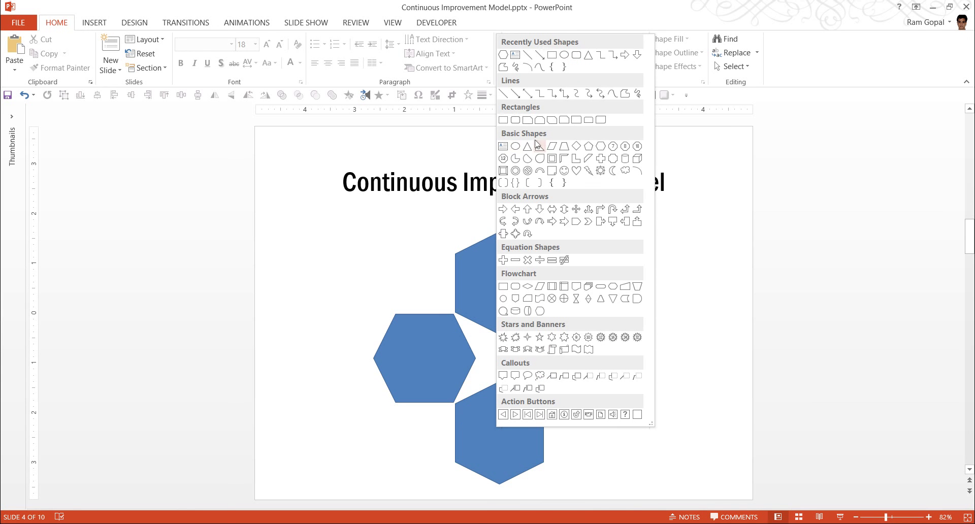
click(515, 147)
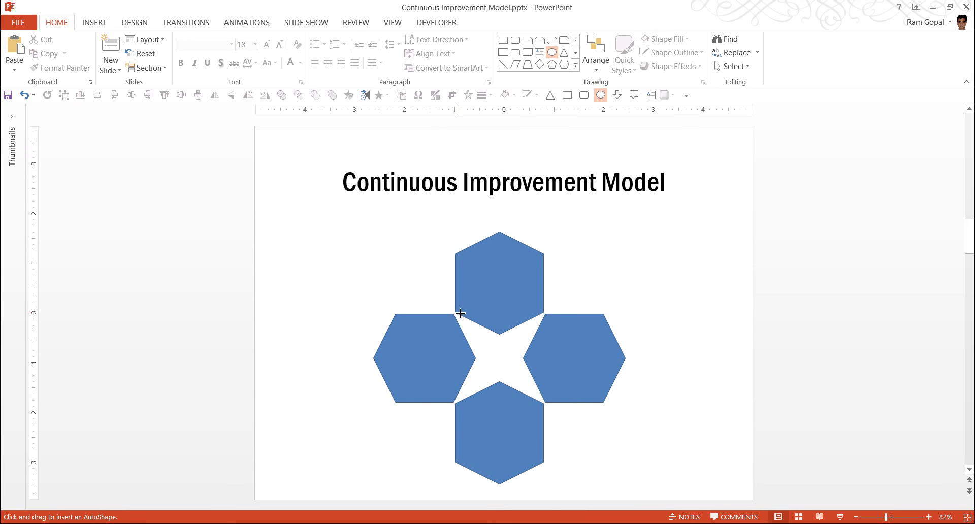
drag(455, 313, 561, 420)
drag(511, 367, 499, 356)
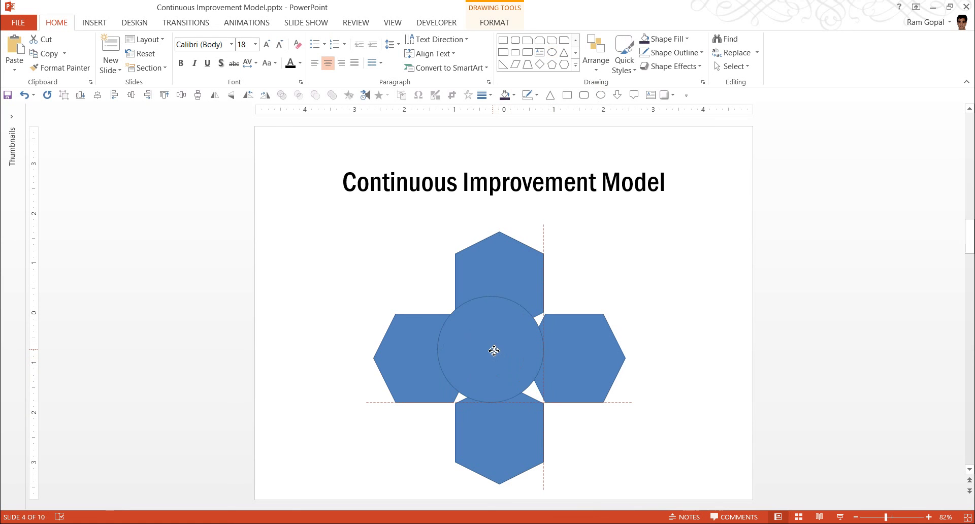
drag(495, 350, 501, 346)
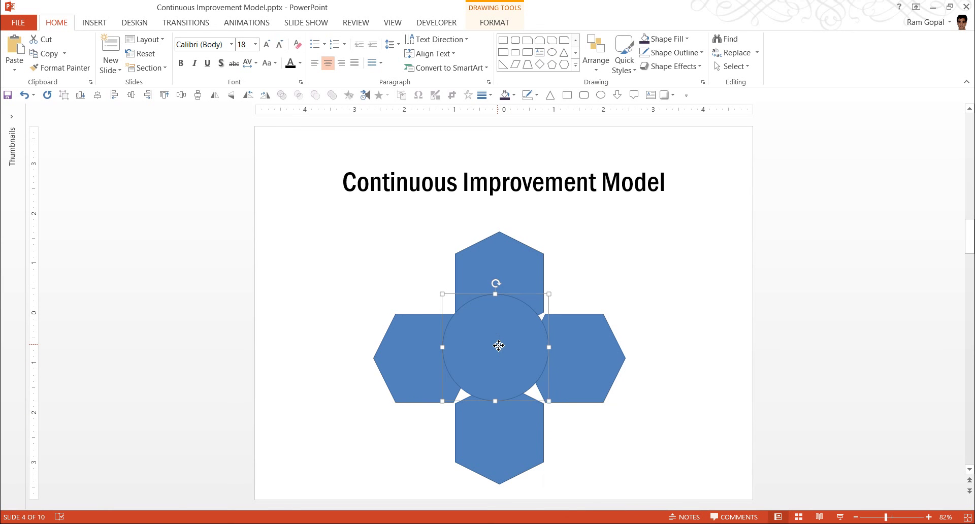
drag(548, 401, 560, 410)
drag(510, 374, 510, 380)
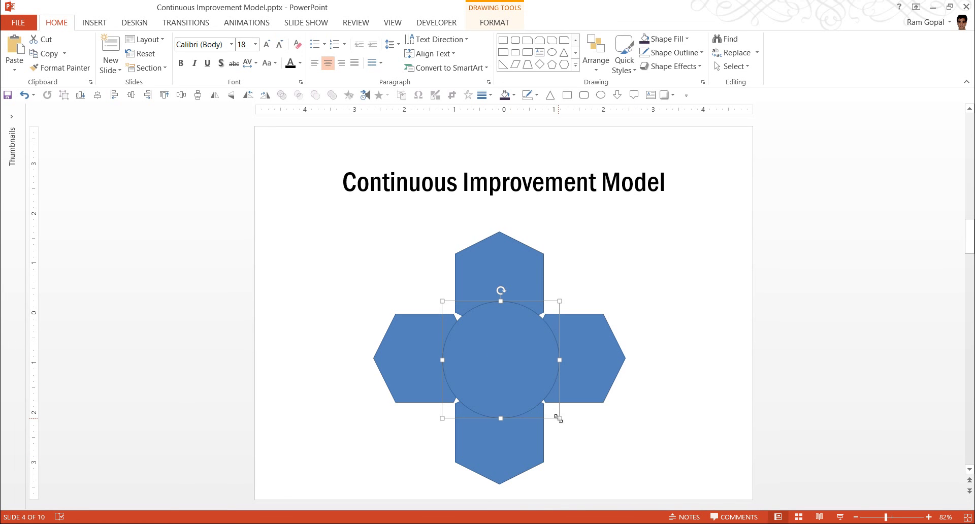
drag(557, 418, 548, 413)
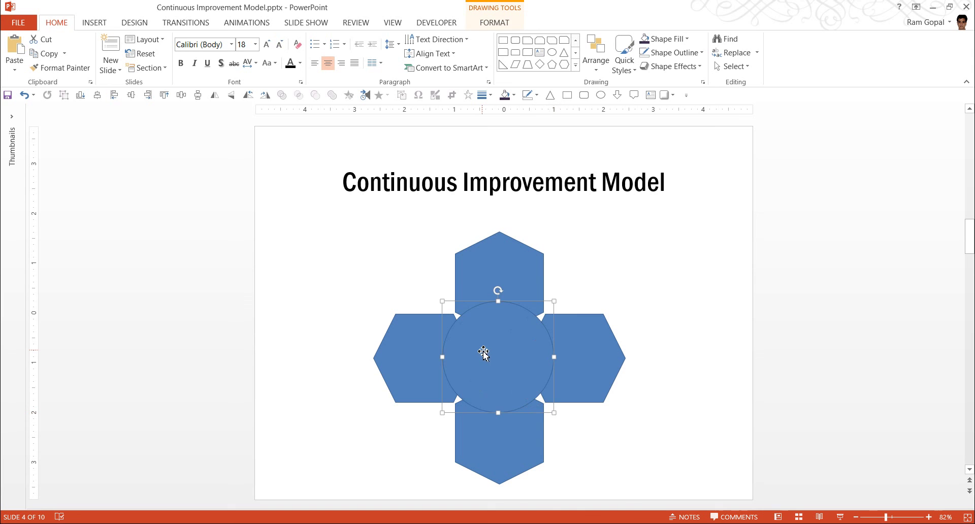
click(670, 386)
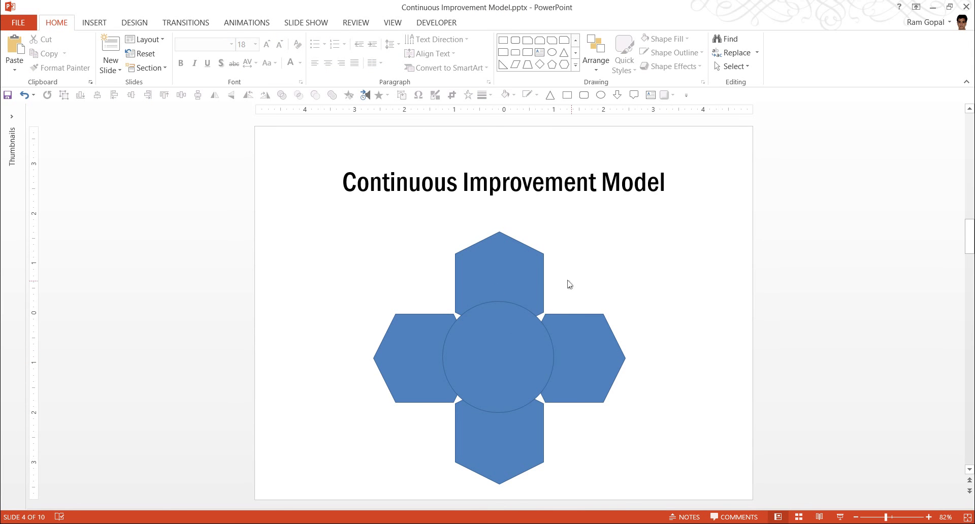
- Select all four hexagons together with the circle and group them
click(489, 268)
shift+click(582, 345)
shift+click(514, 437)
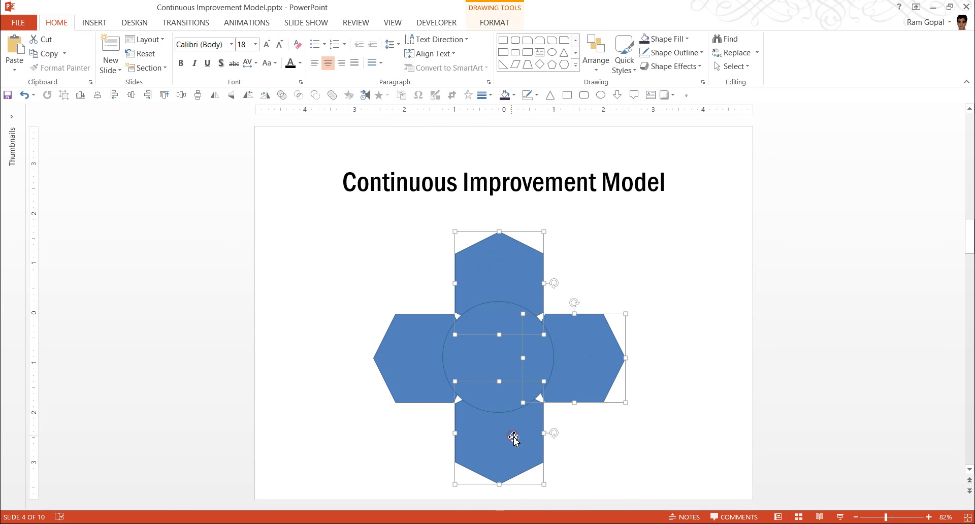
shift+click(392, 345)
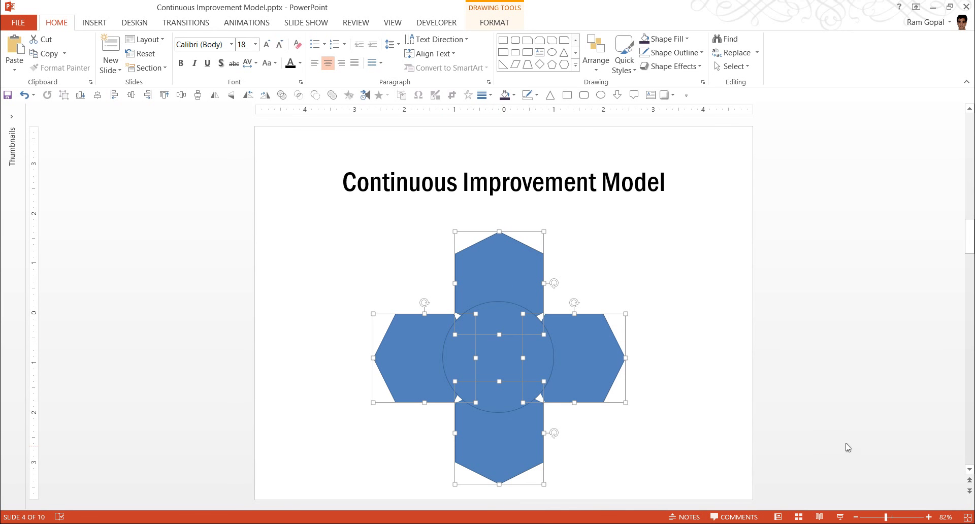
key(ctrl+g)
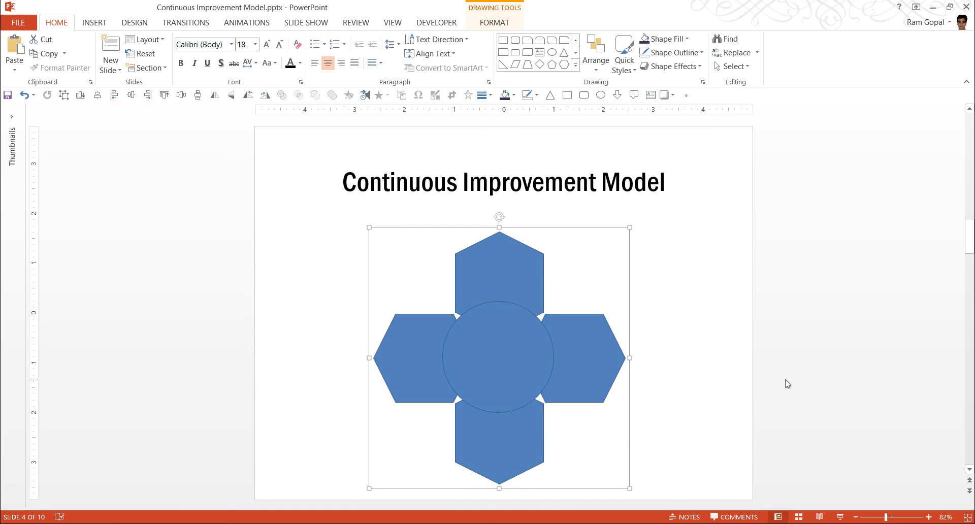
- Align the circle within the group using Align Center and Align Middle
click(535, 361)
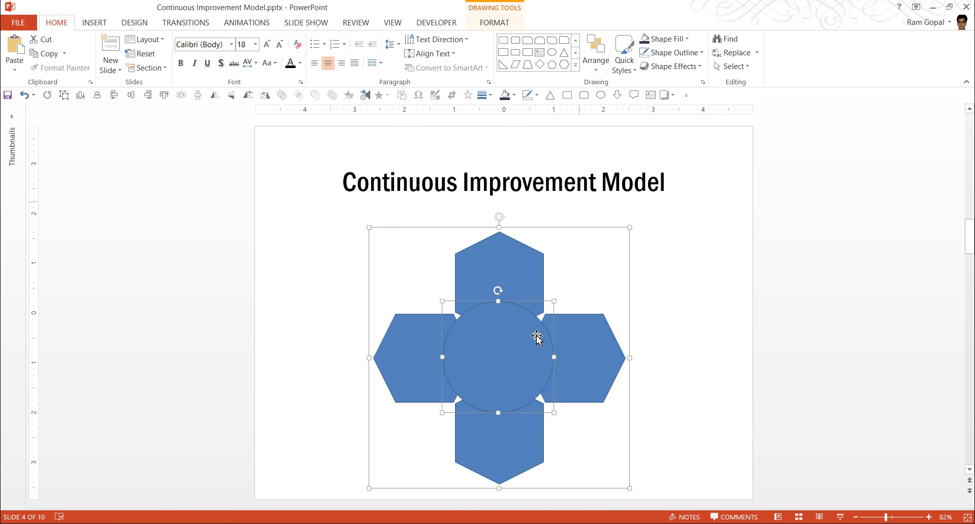
click(596, 59)
mouse_move(611, 236)
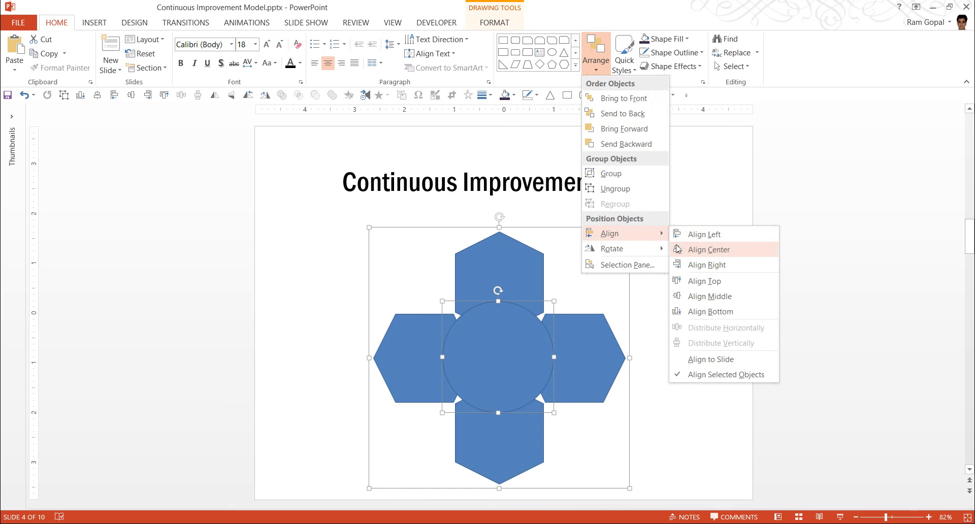
click(697, 251)
click(597, 61)
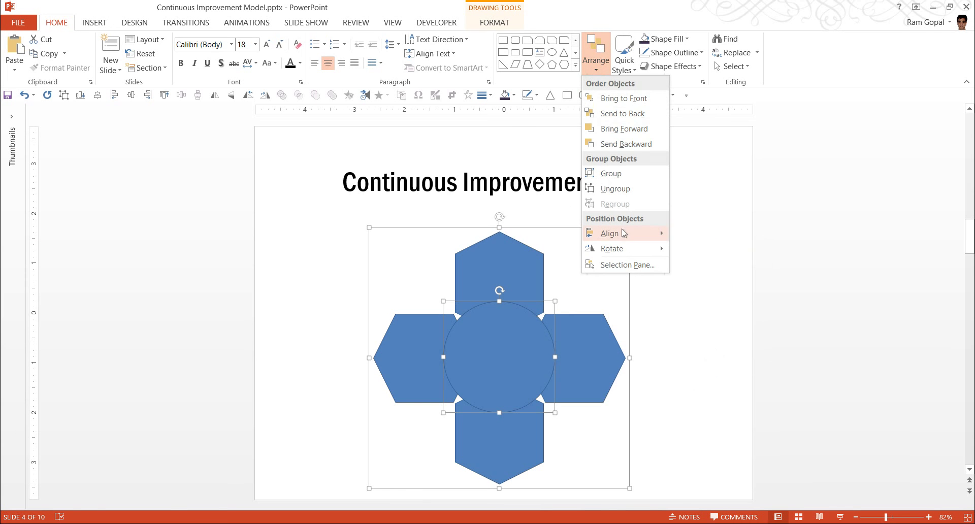
click(720, 297)
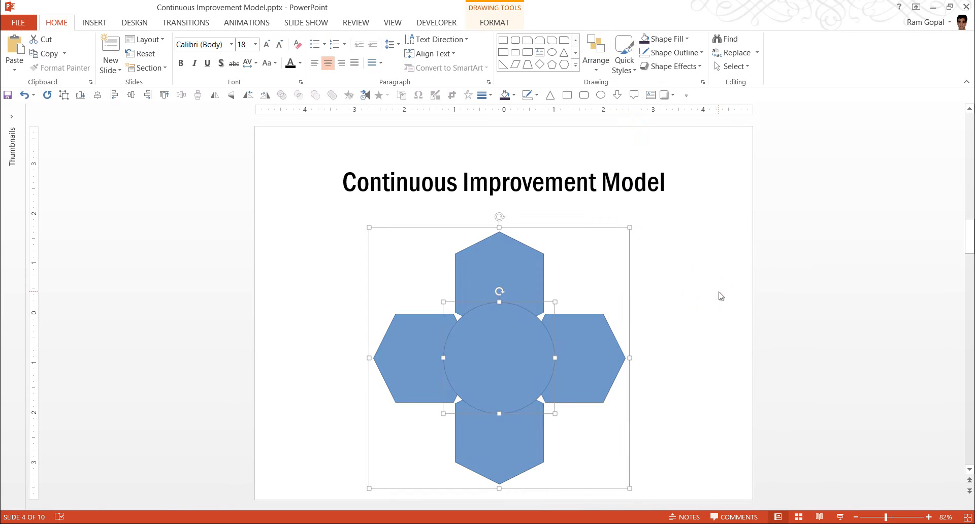
click(727, 338)
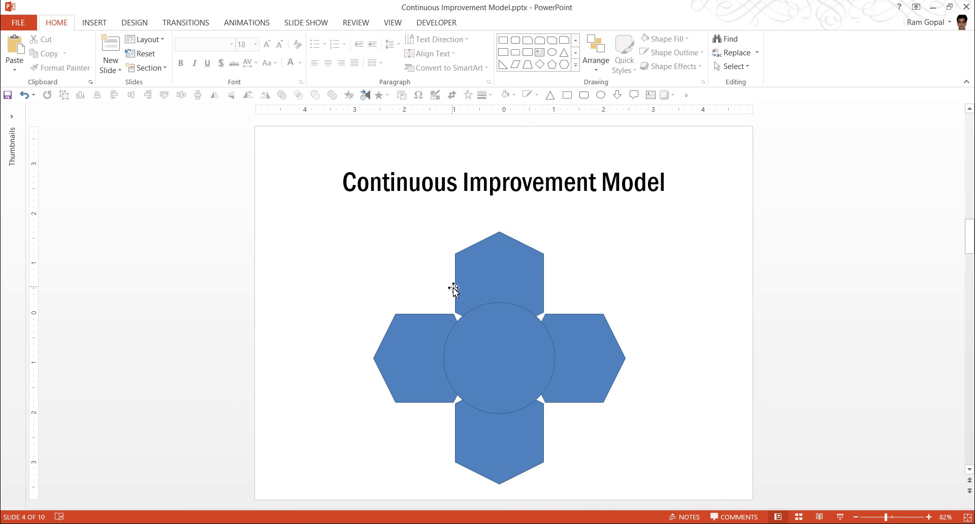
- Draw an arc, extend it into a nearly full circle, and move it around the diagram's centre
click(575, 65)
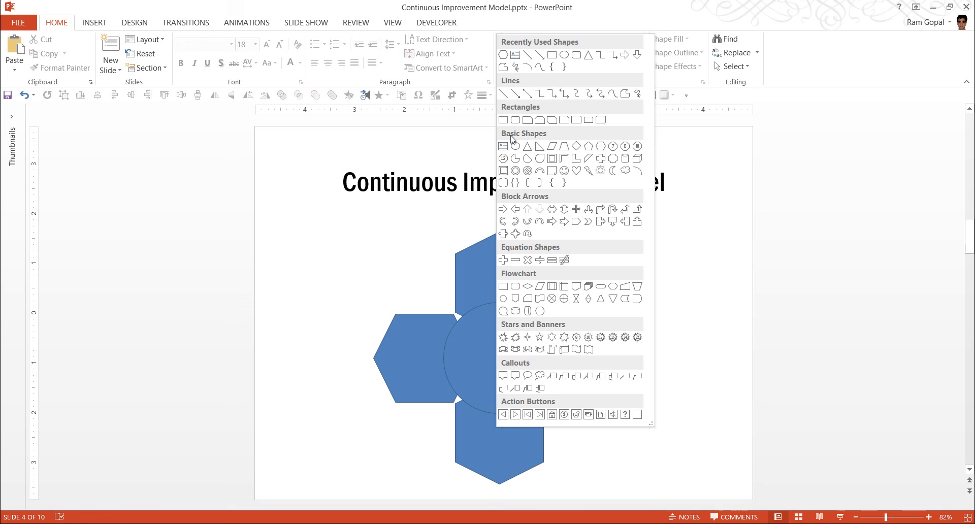
click(637, 172)
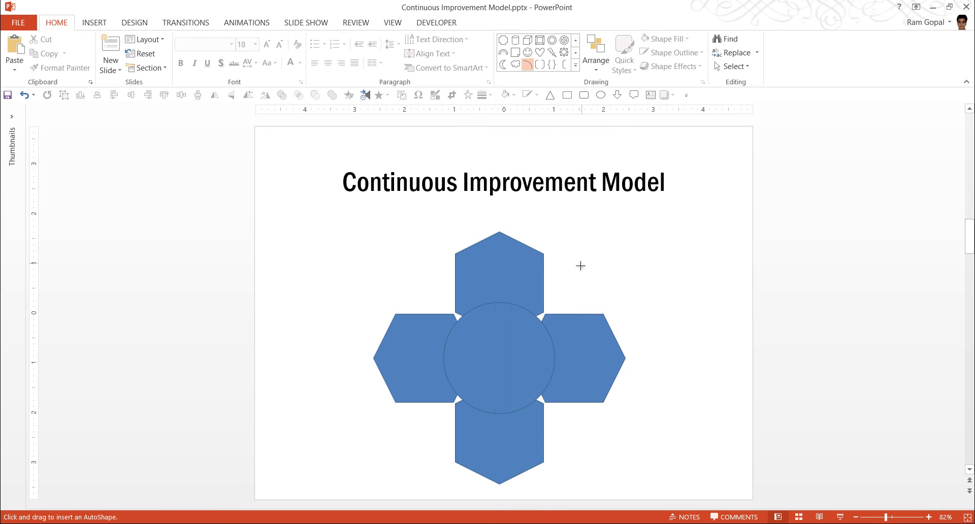
mouse_move(554, 247)
mouse_down()
mouse_move(690, 406)
mouse_move(728, 420)
mouse_up()
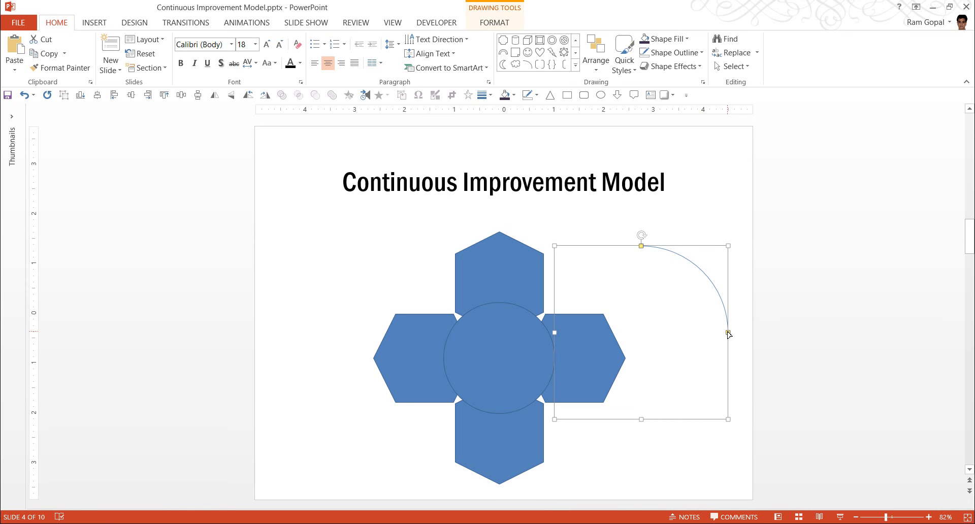
mouse_move(728, 333)
mouse_down()
mouse_move(696, 388)
mouse_move(563, 363)
mouse_move(604, 261)
mouse_move(598, 267)
mouse_up()
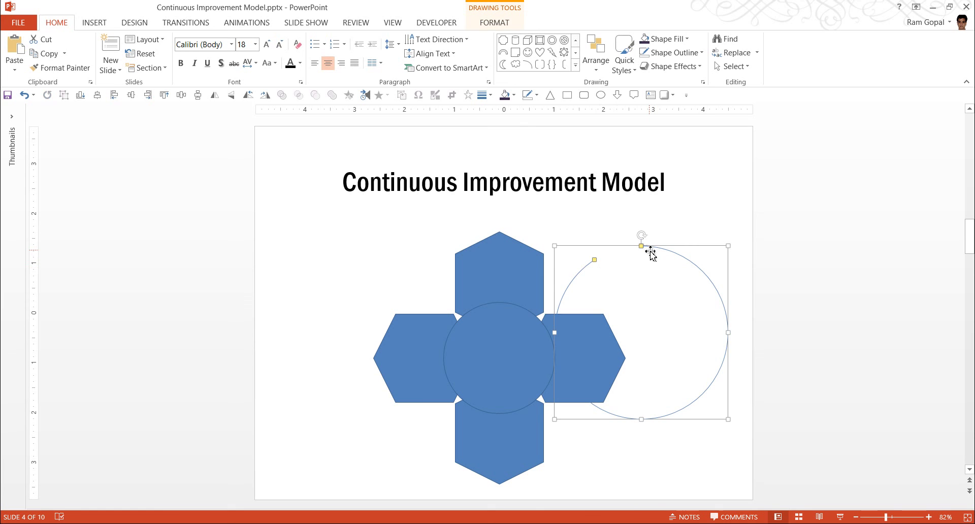
drag(689, 262, 543, 285)
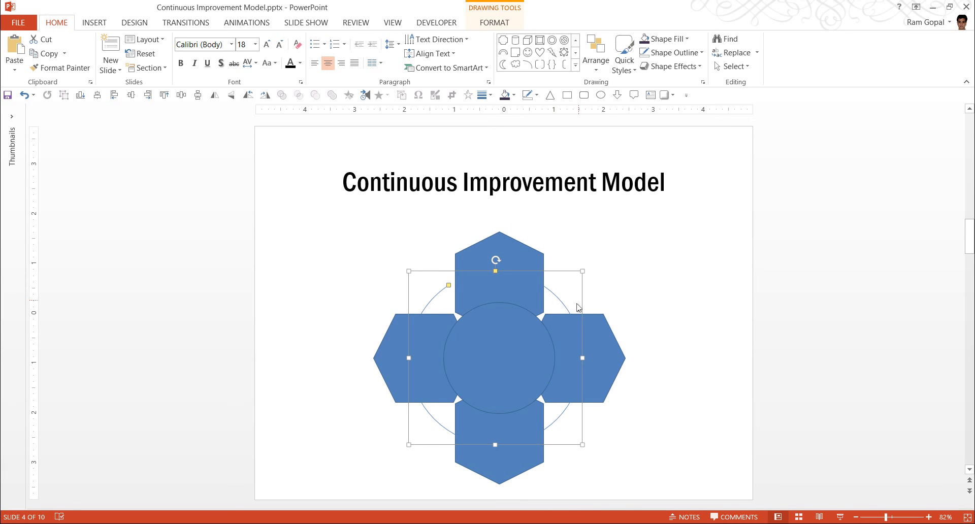
- Select the hexagon group and arc, then apply Align Center to centre the arc horizontally
shift+click(609, 344)
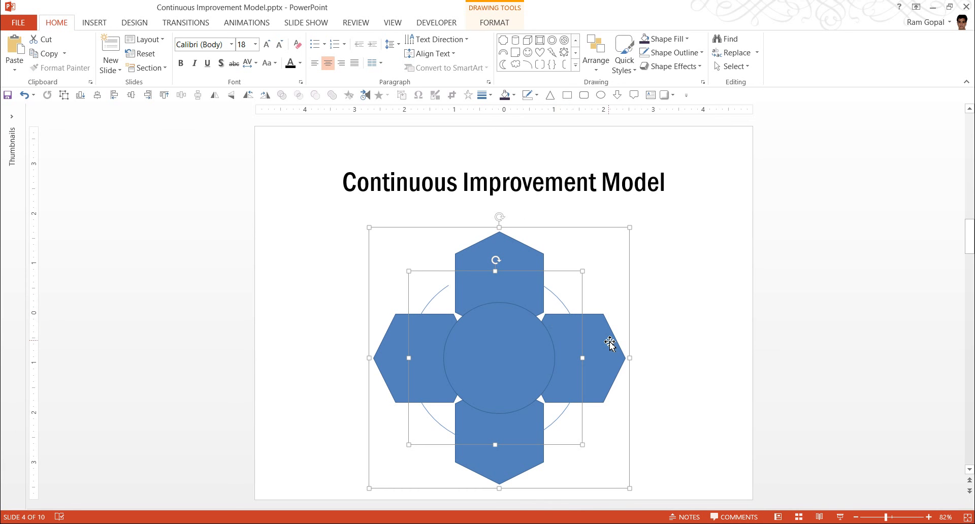
shift+click(558, 274)
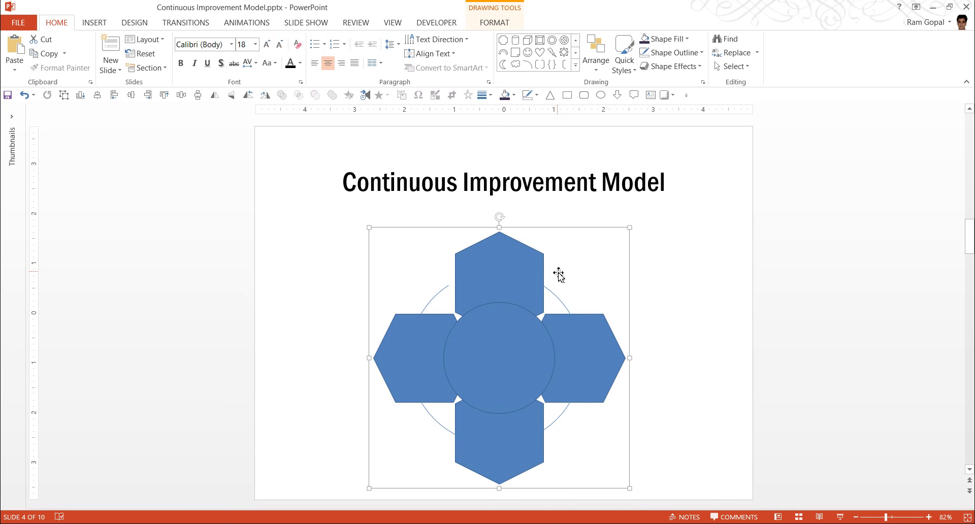
shift+click(556, 301)
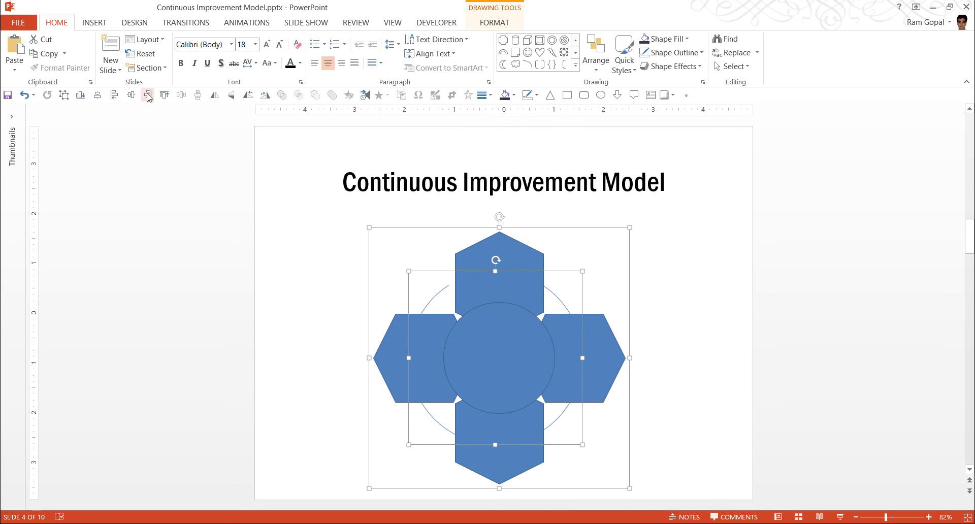
click(131, 97)
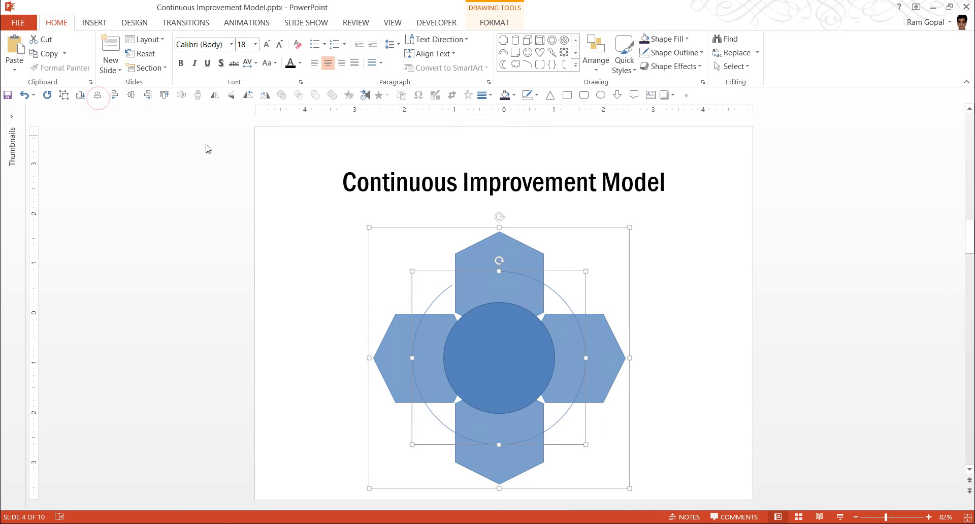
click(577, 332)
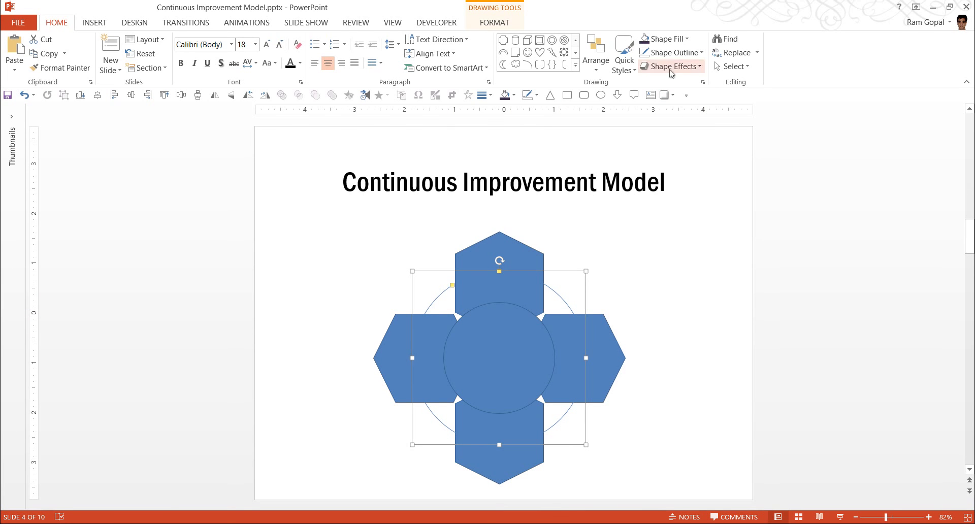
- Set the arc's outline weight to 1½ pt
click(674, 52)
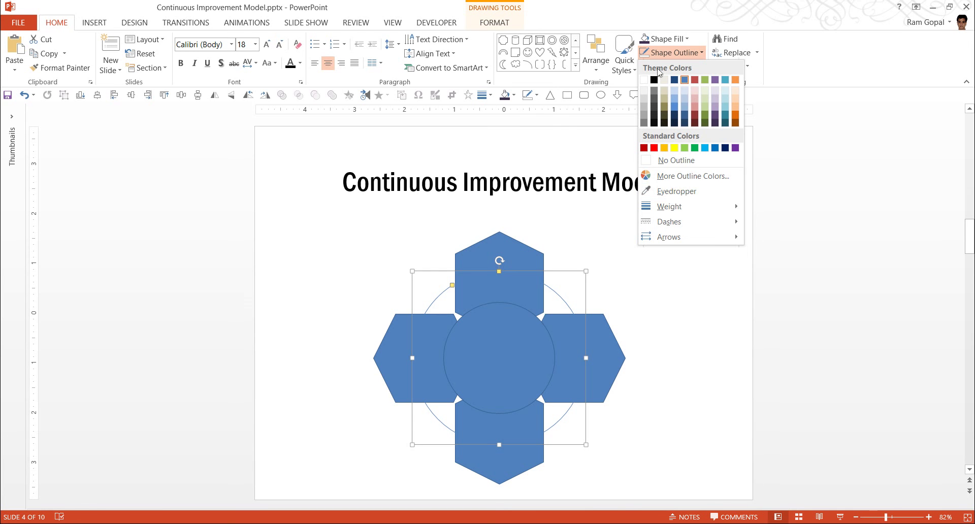
mouse_move(671, 206)
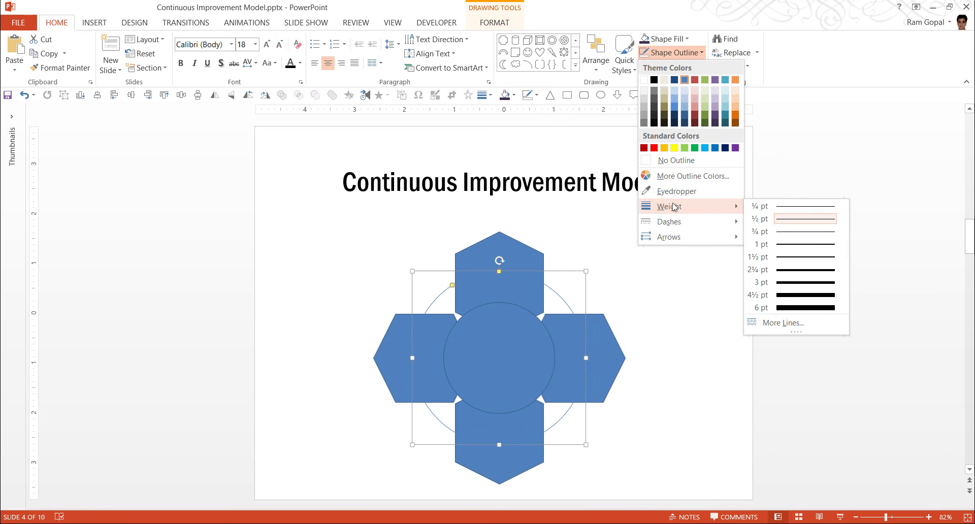
click(807, 262)
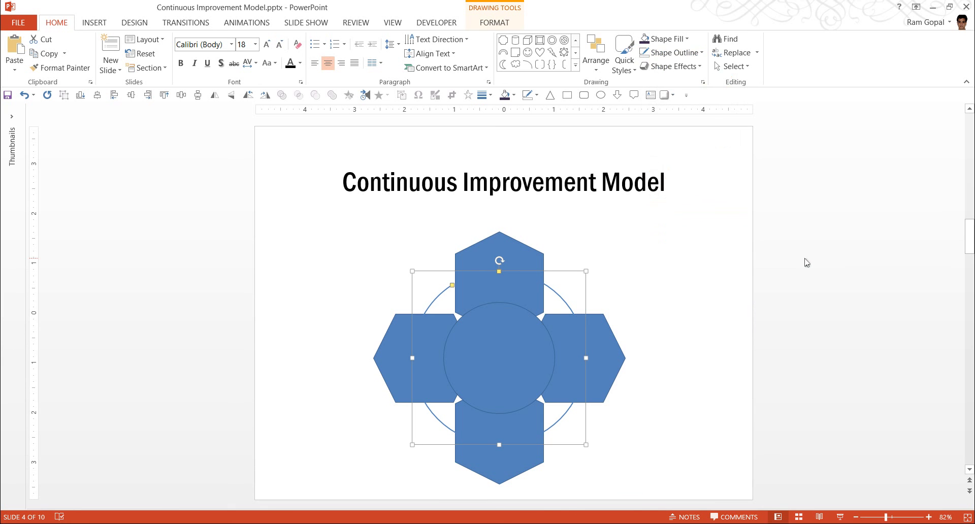
- Add Arrow Style 2 to the arc and adjust where it ends at the top
click(675, 52)
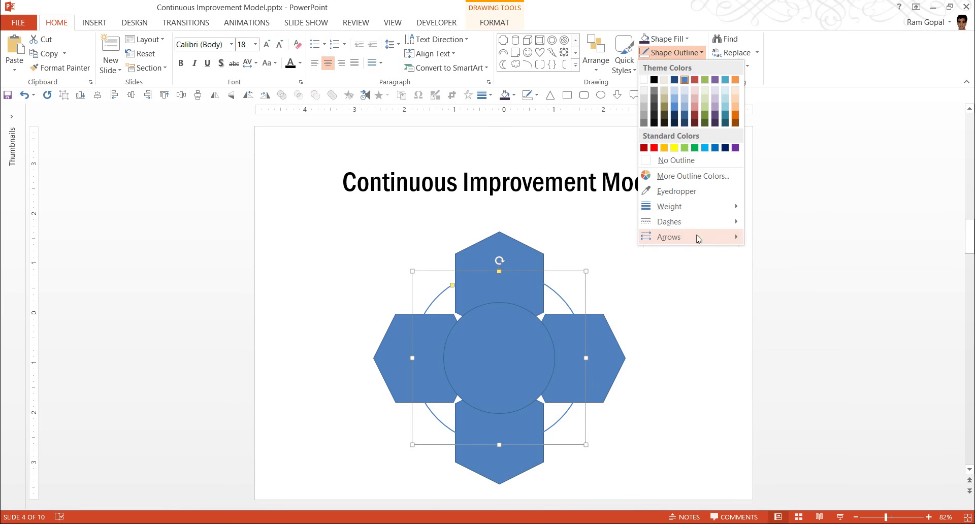
mouse_move(698, 239)
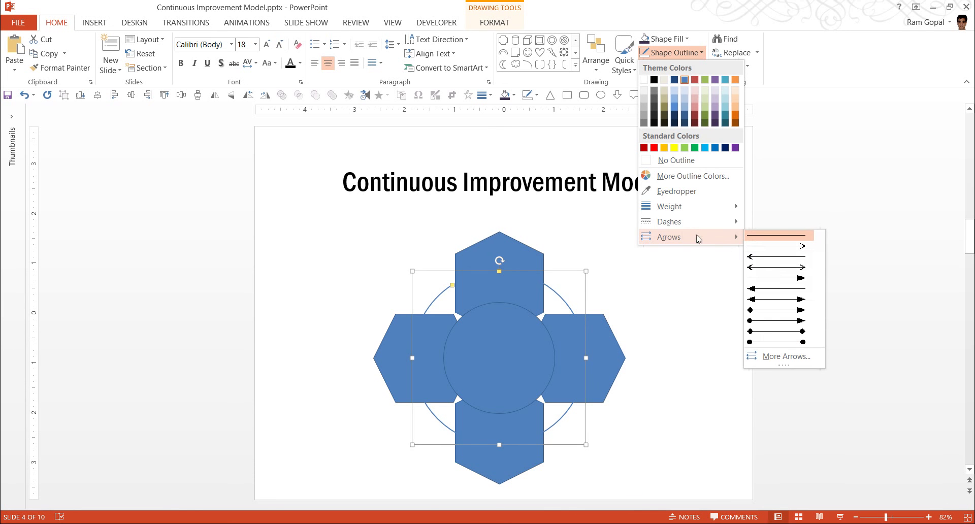
click(800, 247)
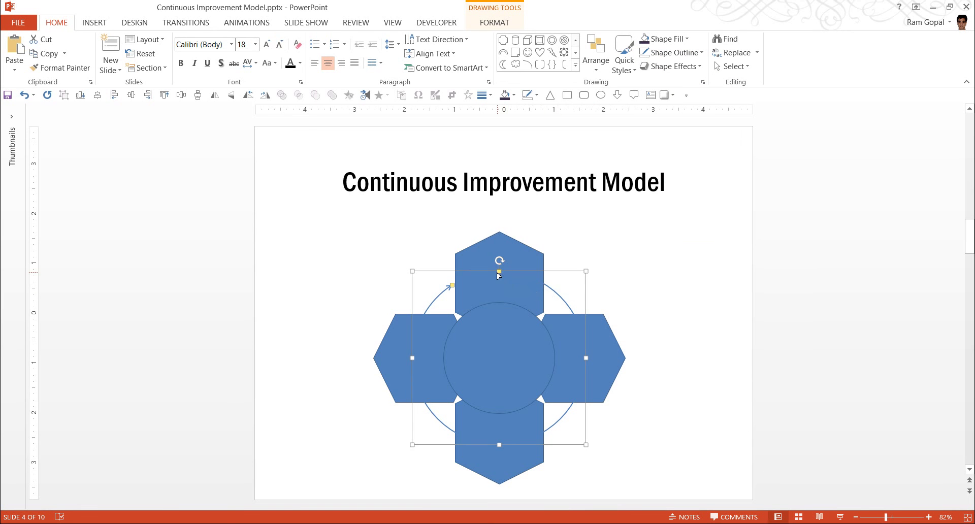
drag(500, 273, 514, 275)
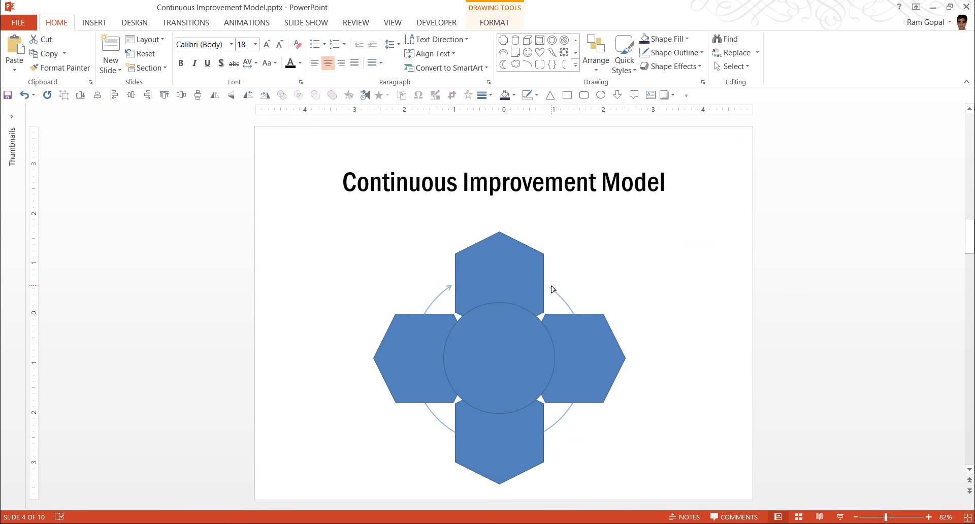
drag(552, 289, 552, 289)
click(680, 342)
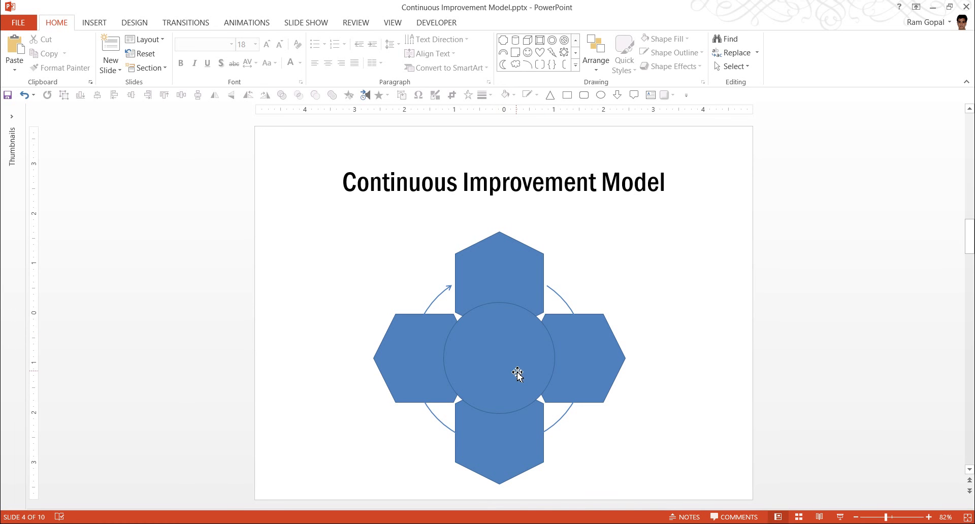
- Ungroup the diagram into separate hexagons and circle
click(504, 253)
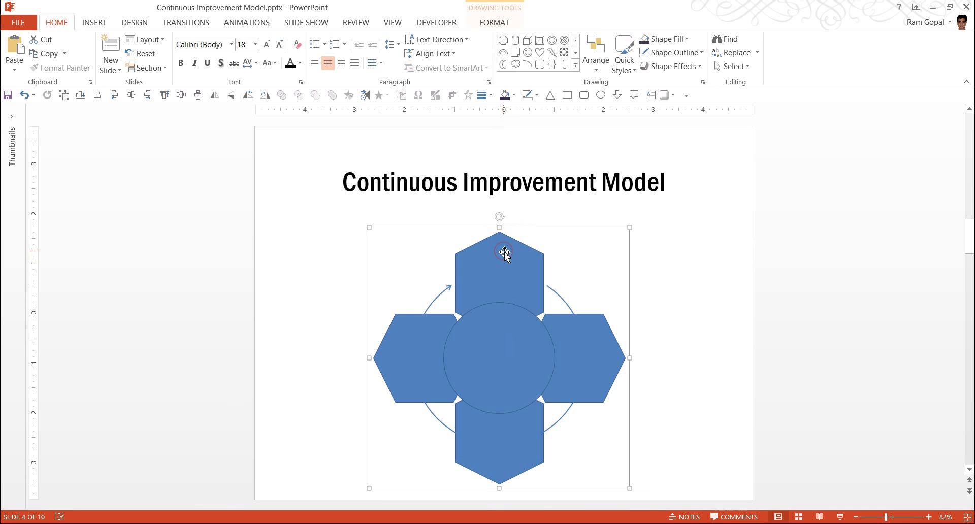
right_click(504, 252)
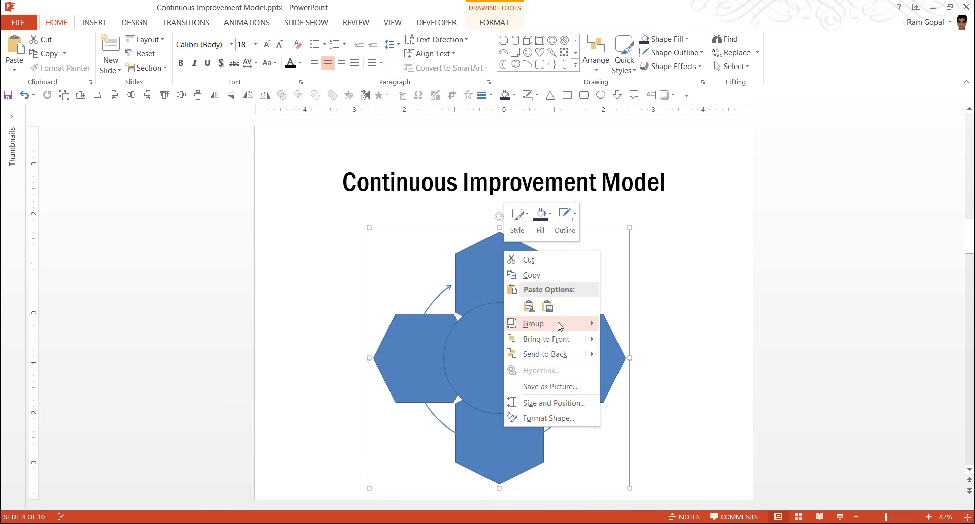
mouse_move(552, 324)
click(632, 357)
click(735, 353)
- Apply the blue gradient style to the top hexagon and teal to the right one
click(504, 274)
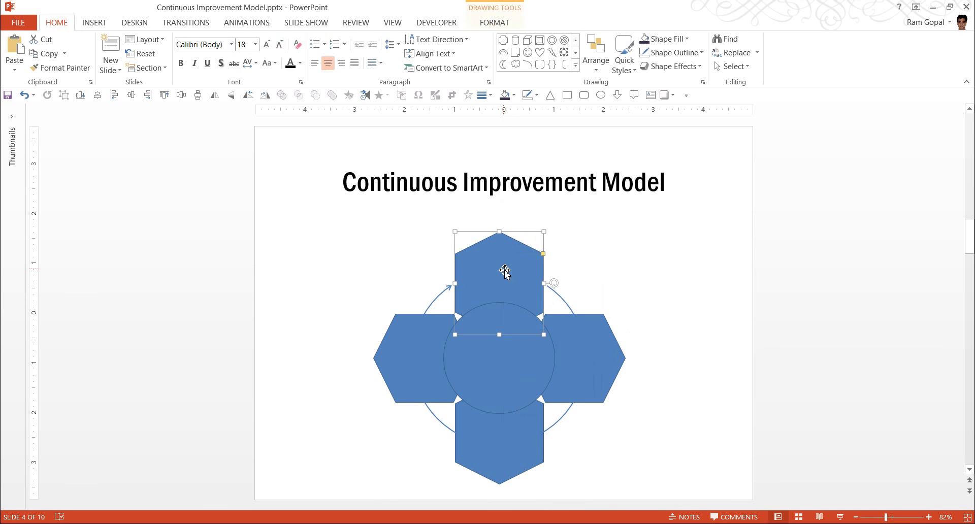
click(509, 20)
click(418, 72)
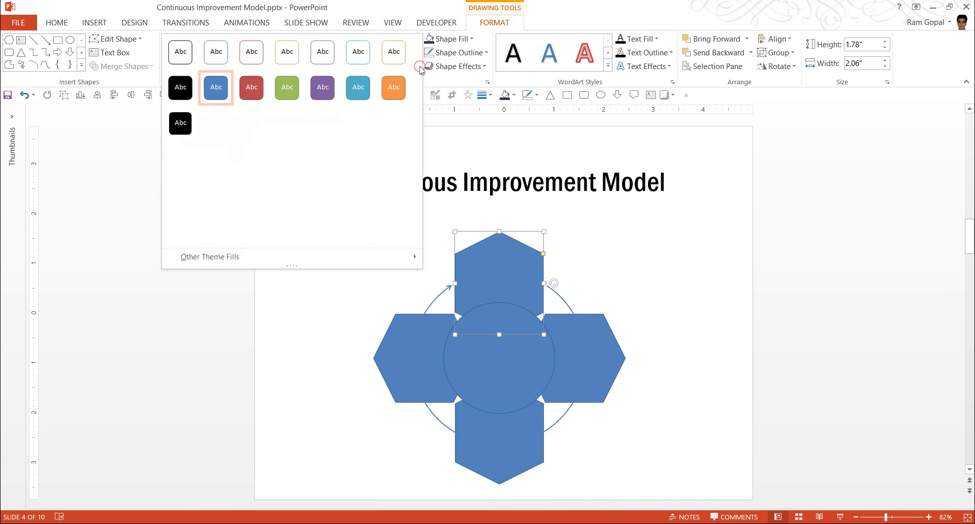
click(214, 203)
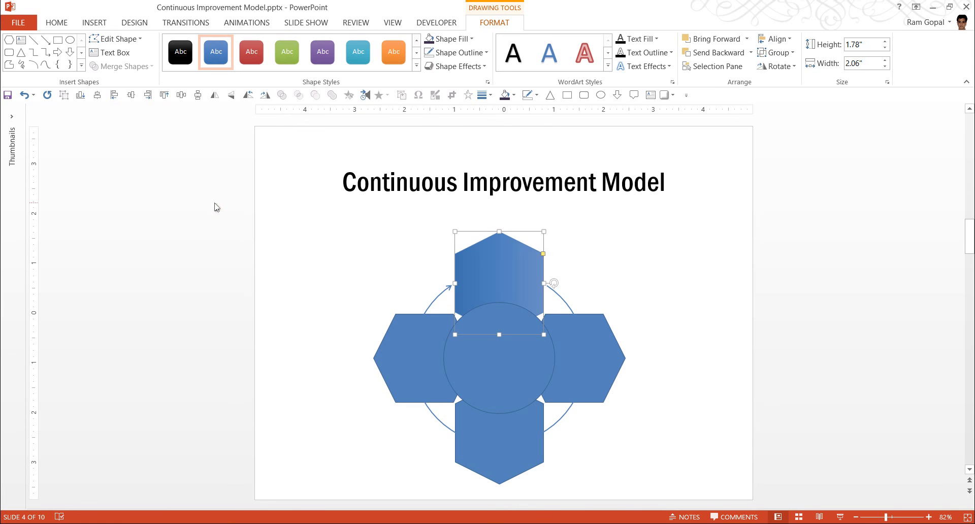
click(608, 360)
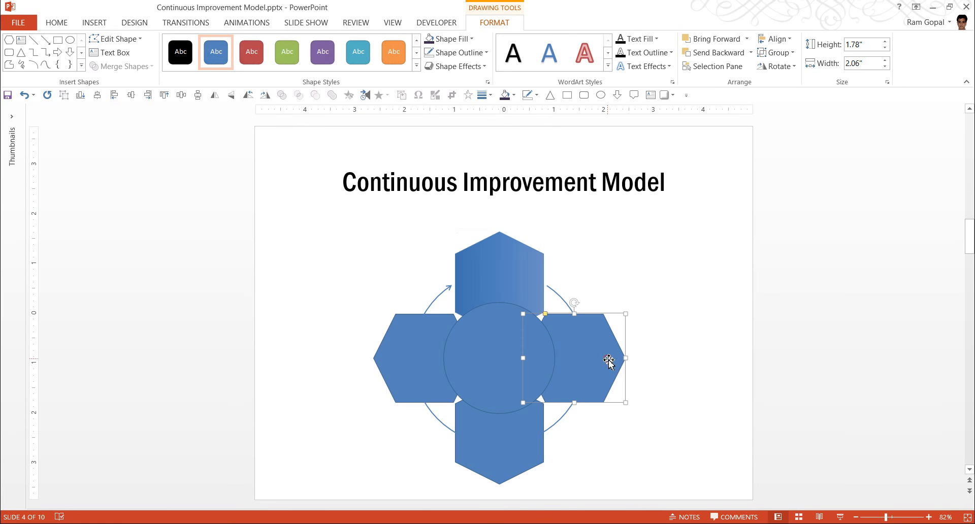
click(417, 65)
click(370, 192)
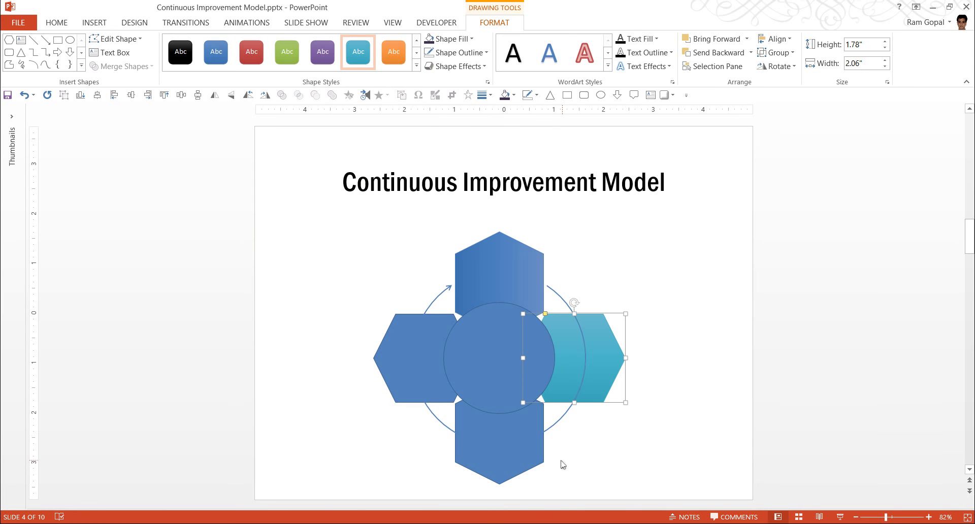
- Apply the green style to the bottom hexagon and purple to the left one
click(536, 463)
click(417, 65)
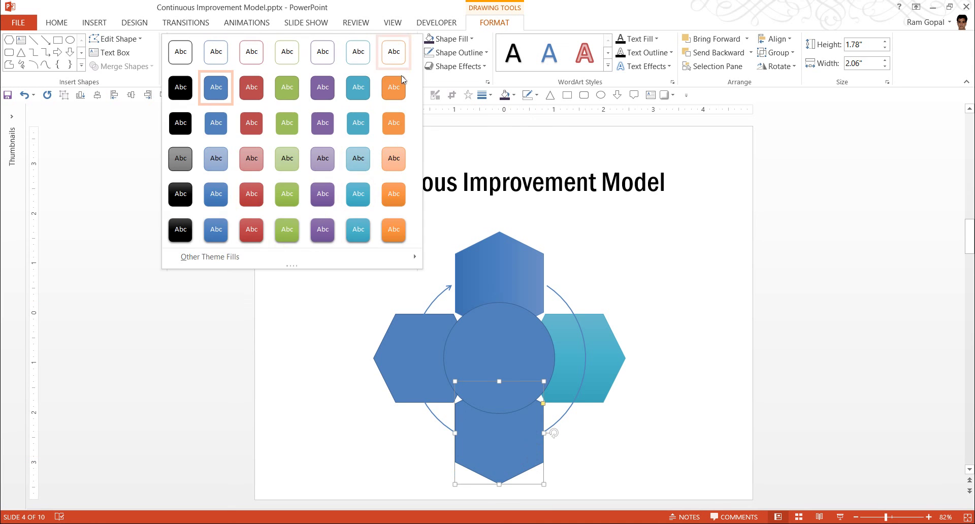
click(282, 201)
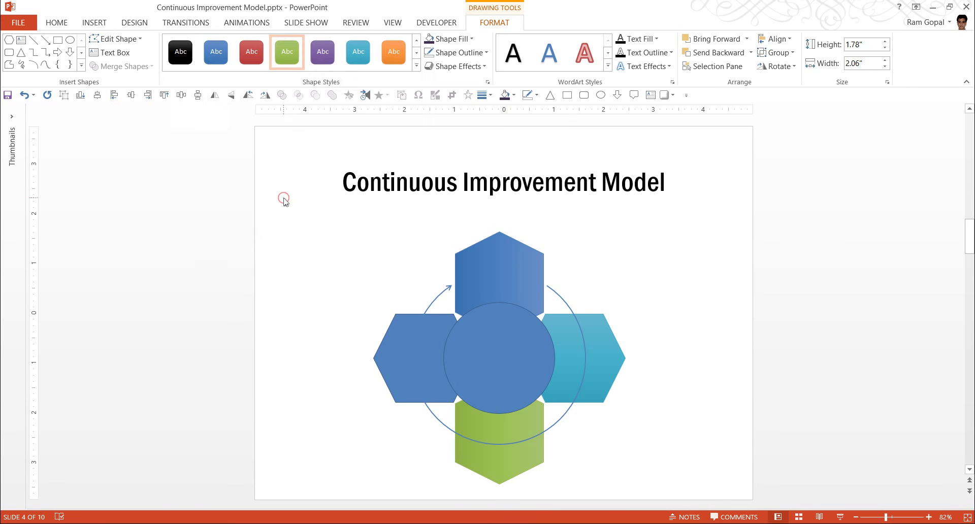
click(389, 355)
click(416, 65)
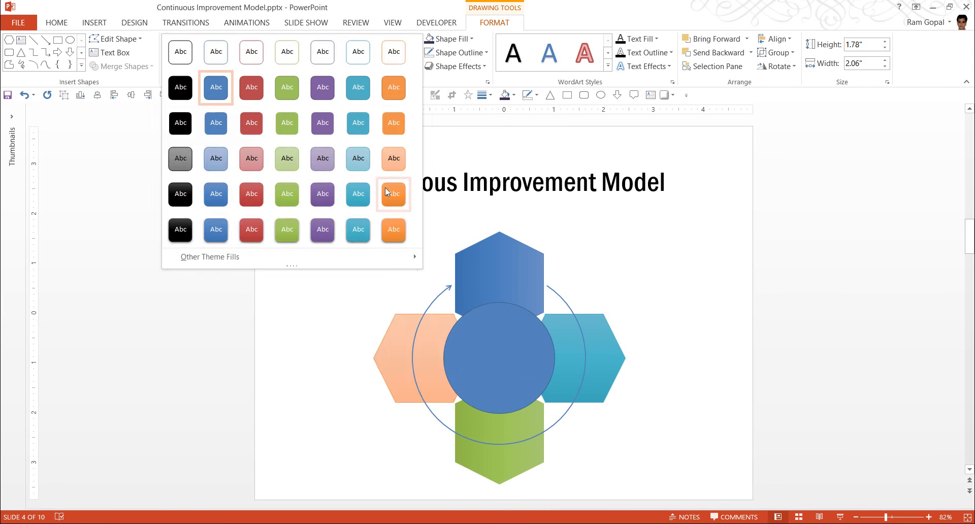
click(337, 201)
click(712, 321)
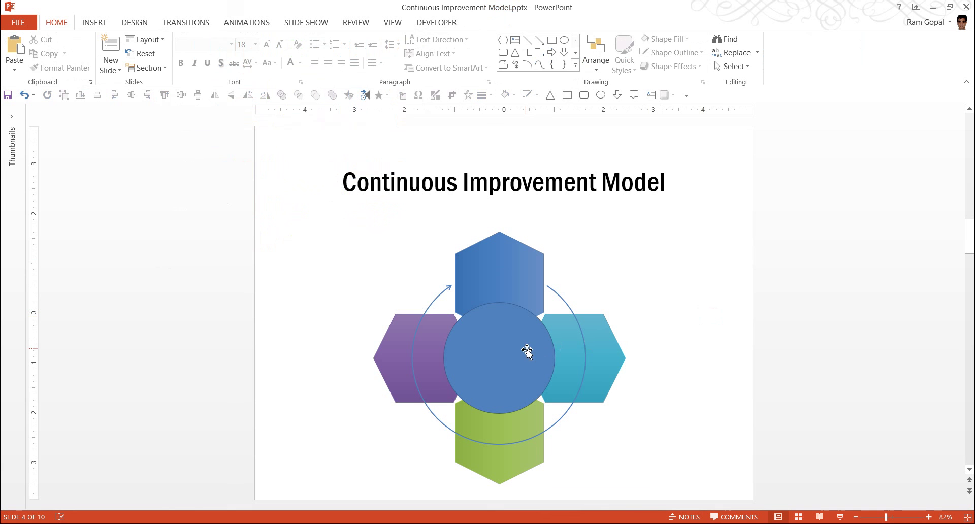
- Send the circular arrow to the back, behind the hexagons
click(561, 302)
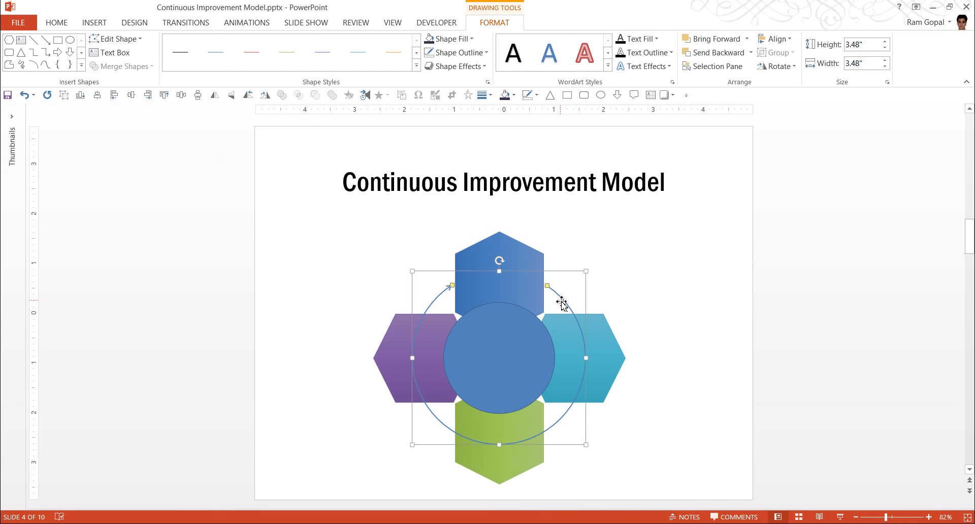
right_click(561, 301)
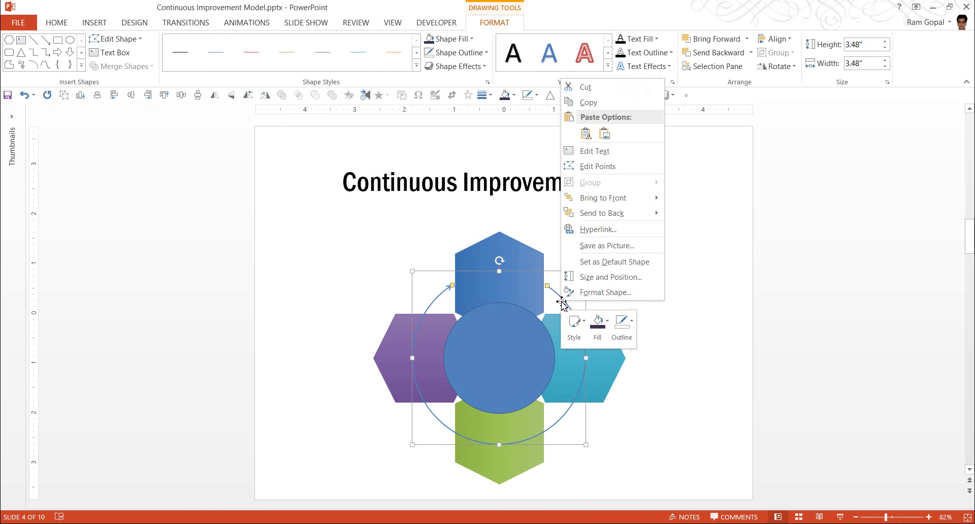
click(613, 213)
click(643, 233)
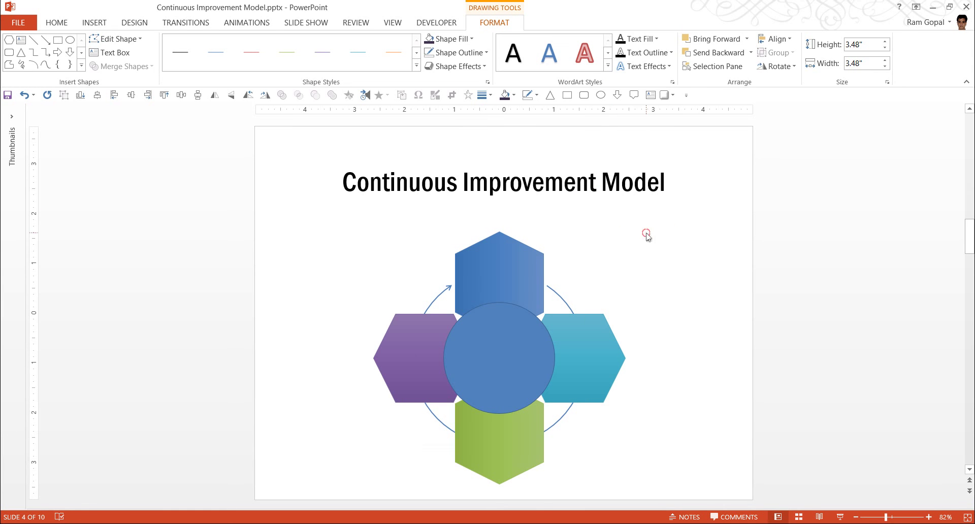
- Give the circular arrow a dark grey outline
click(553, 293)
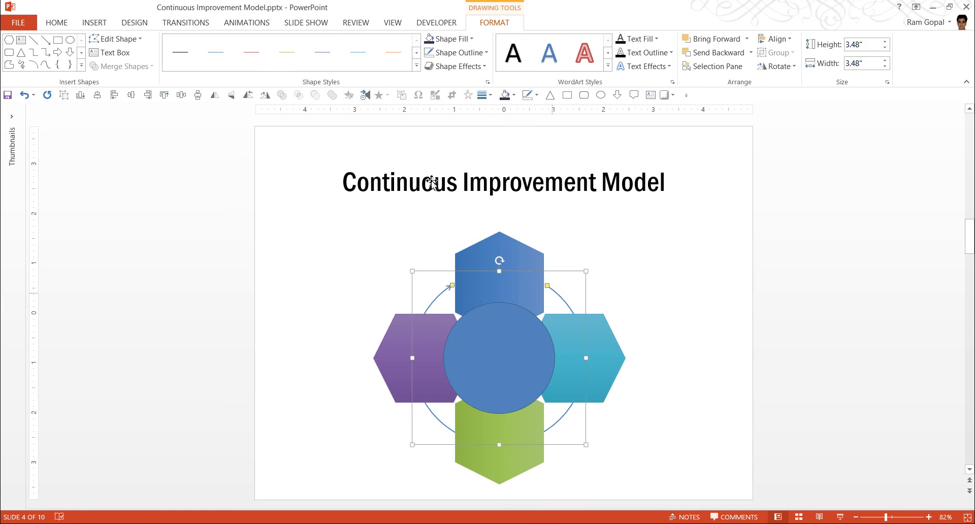
click(447, 54)
click(440, 111)
click(722, 361)
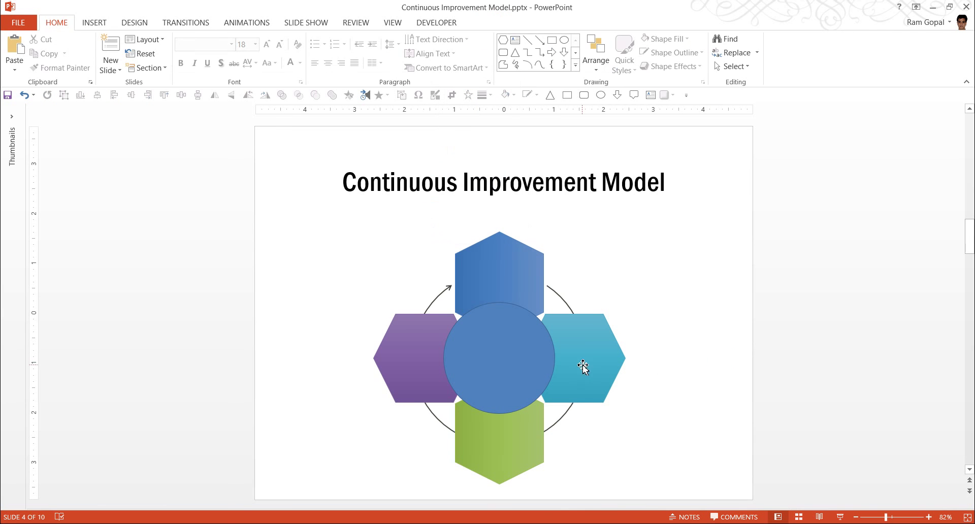
click(515, 354)
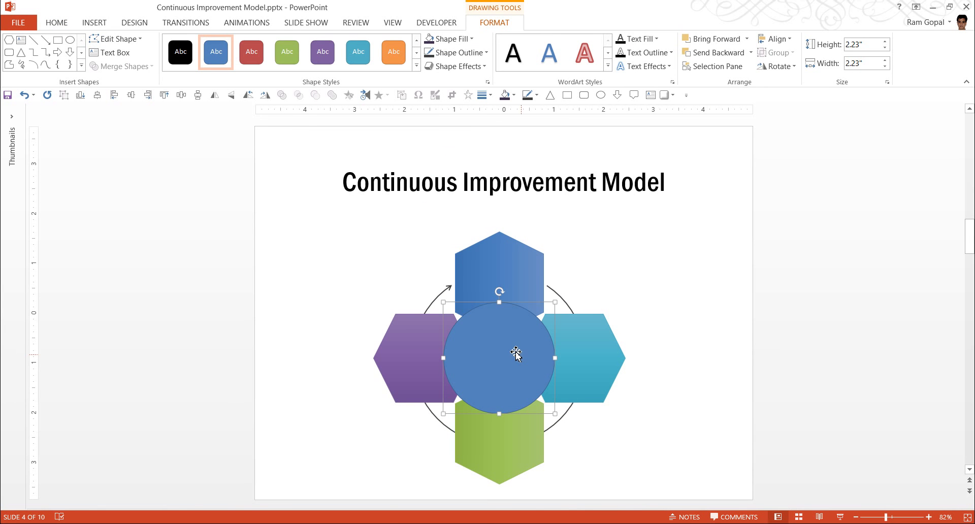
- Fill the centre circle with tan
click(458, 53)
click(449, 38)
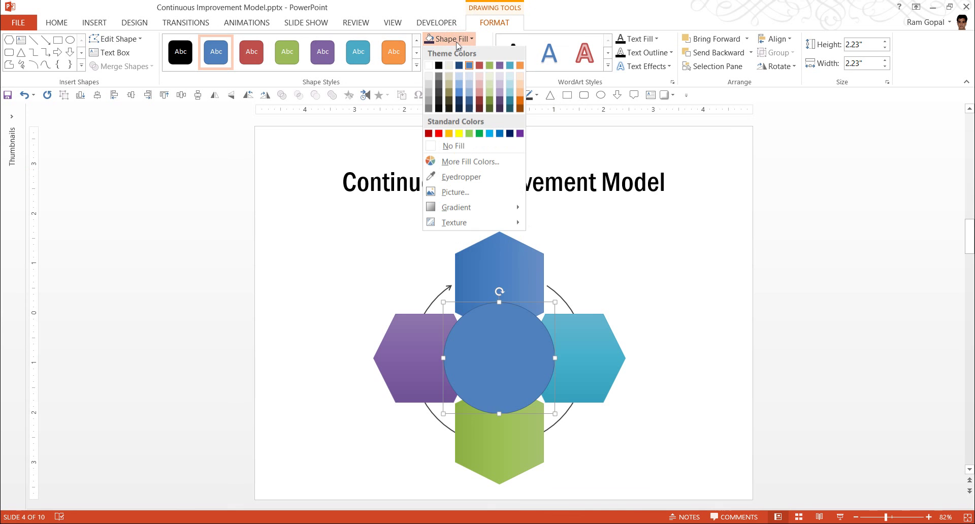
click(449, 93)
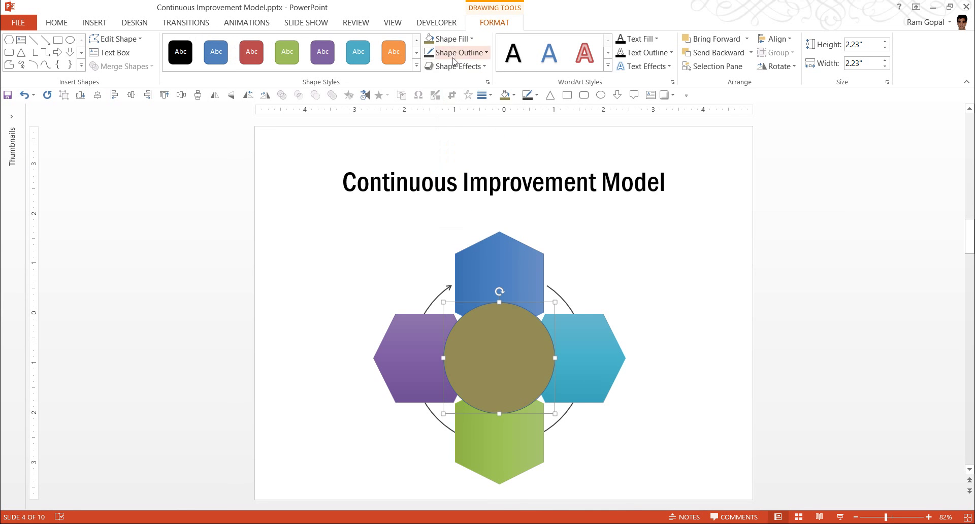
- Give the centre circle a white 2¼ pt outline
click(458, 52)
click(428, 79)
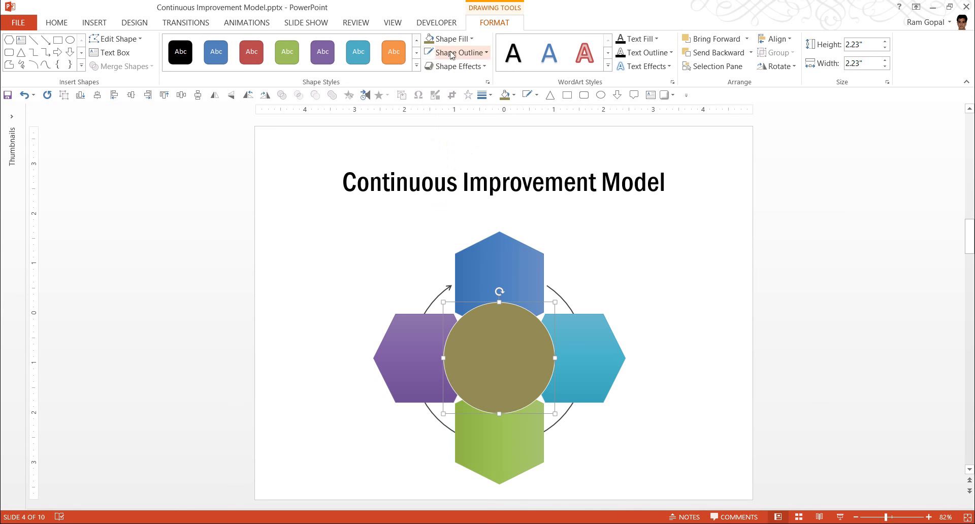
click(464, 52)
mouse_move(457, 206)
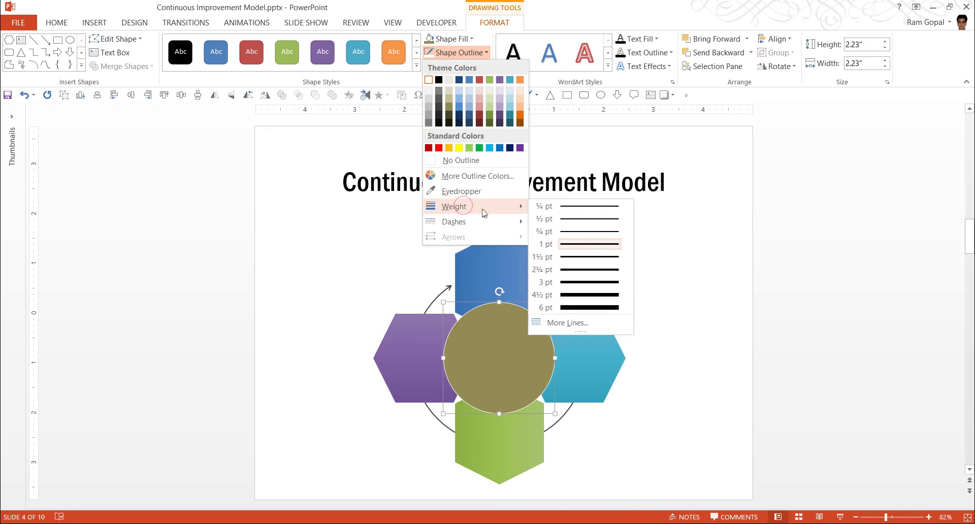
click(591, 274)
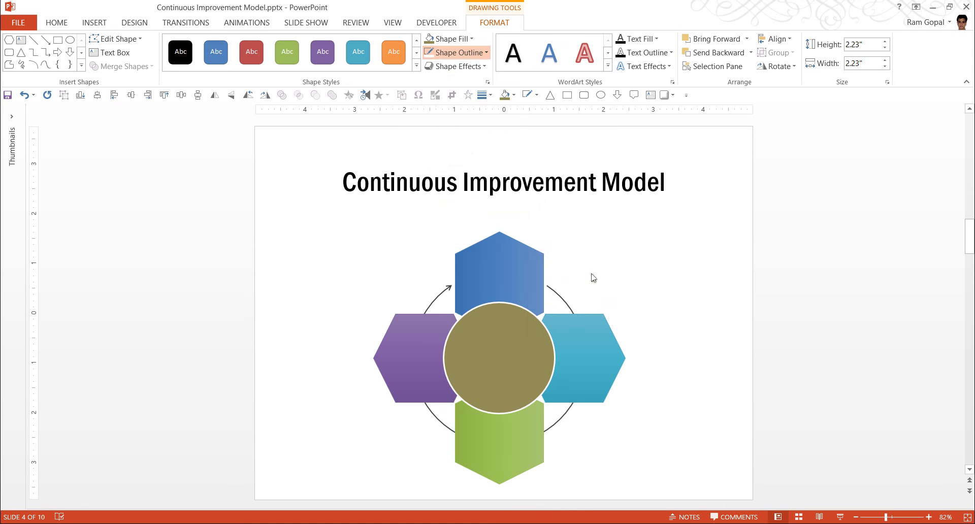
right_click(517, 371)
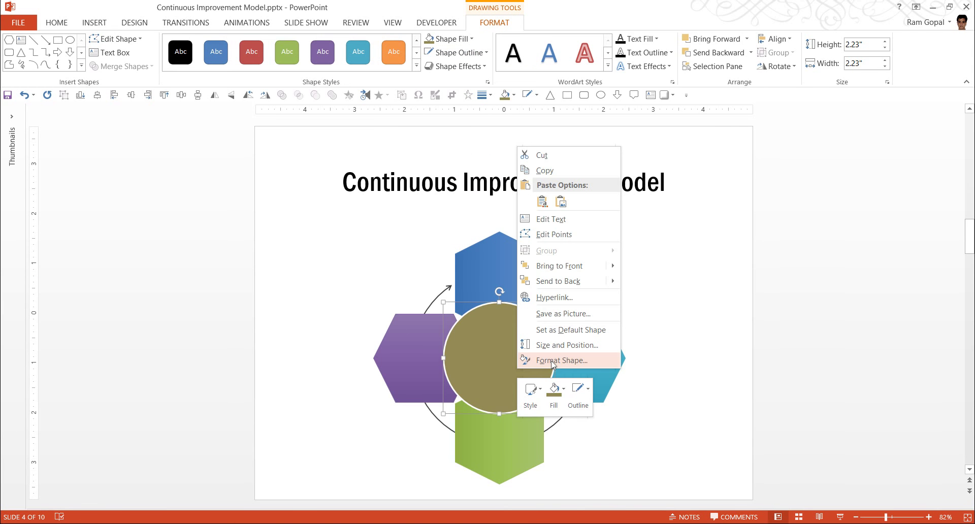
- Set the centre circle's fill transparency to 31% in Format Shape
click(552, 362)
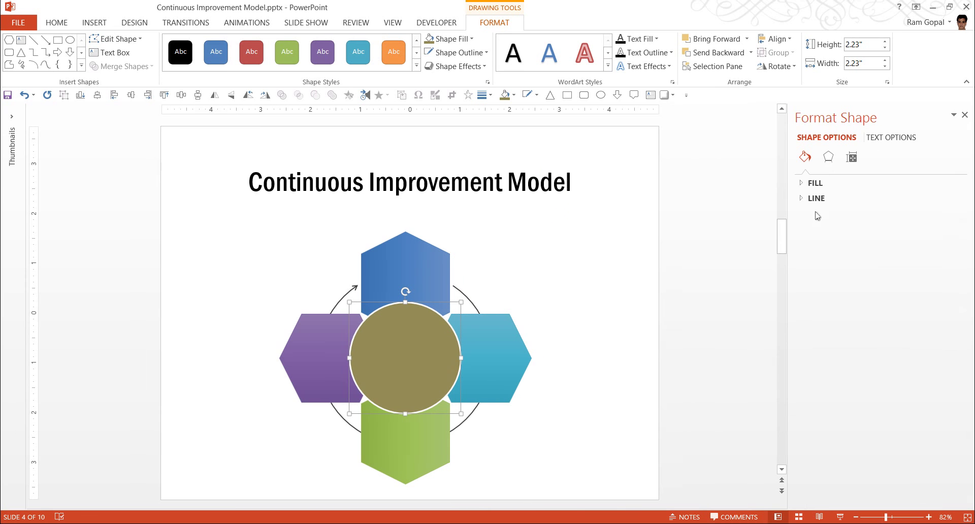
click(815, 184)
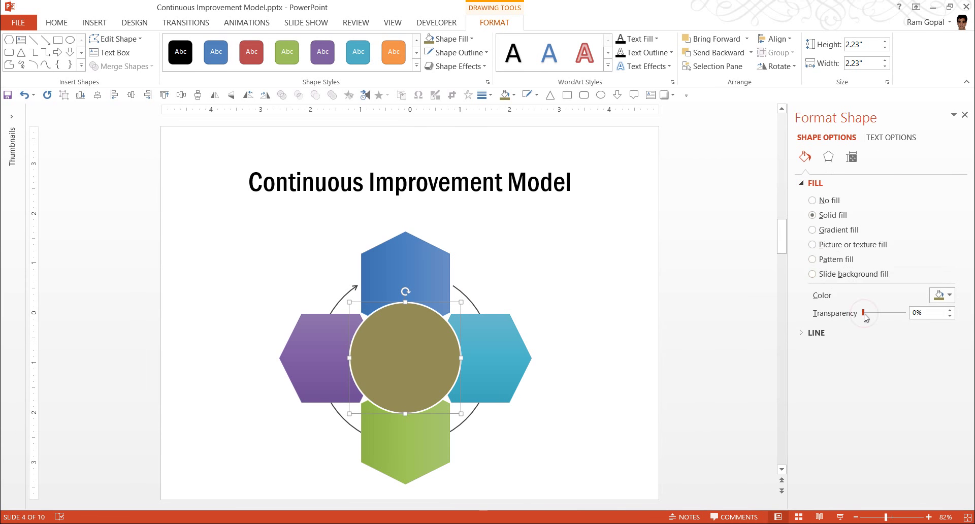
drag(865, 317, 880, 317)
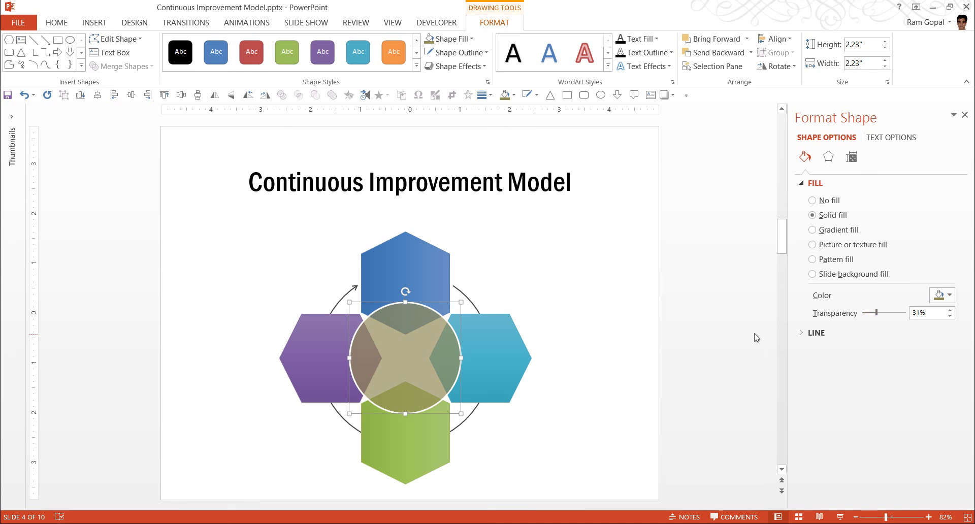
click(600, 346)
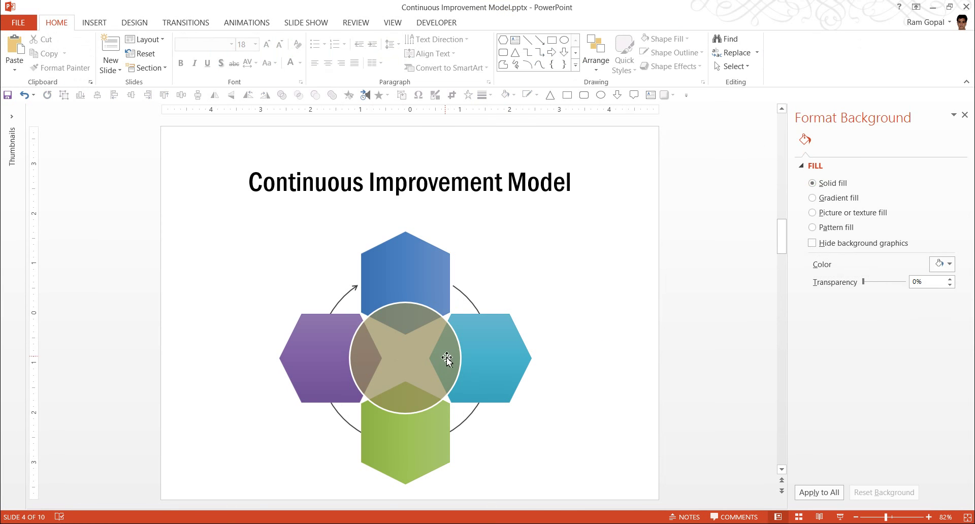
- Group all the diagram shapes and add a diagonal bottom-left shadow
drag(551, 496, 237, 229)
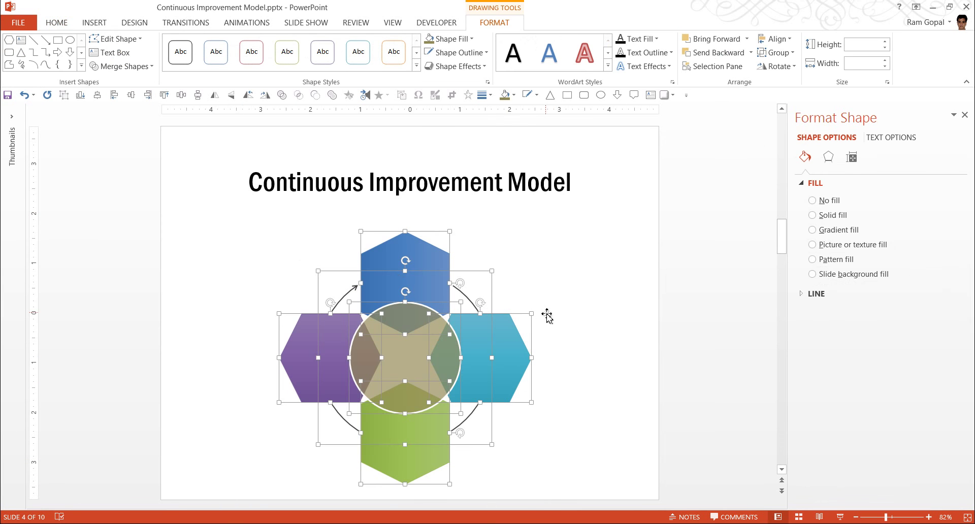
key(ctrl+g)
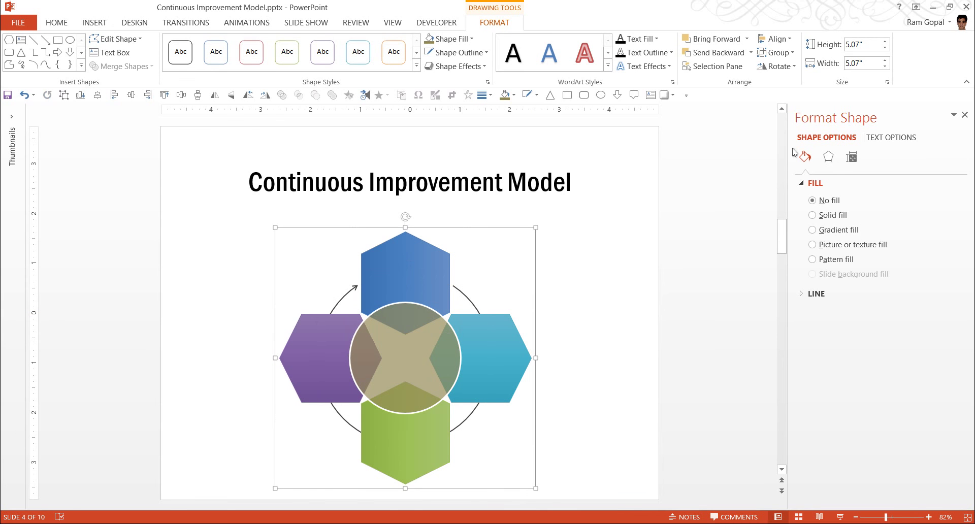
click(828, 157)
click(828, 183)
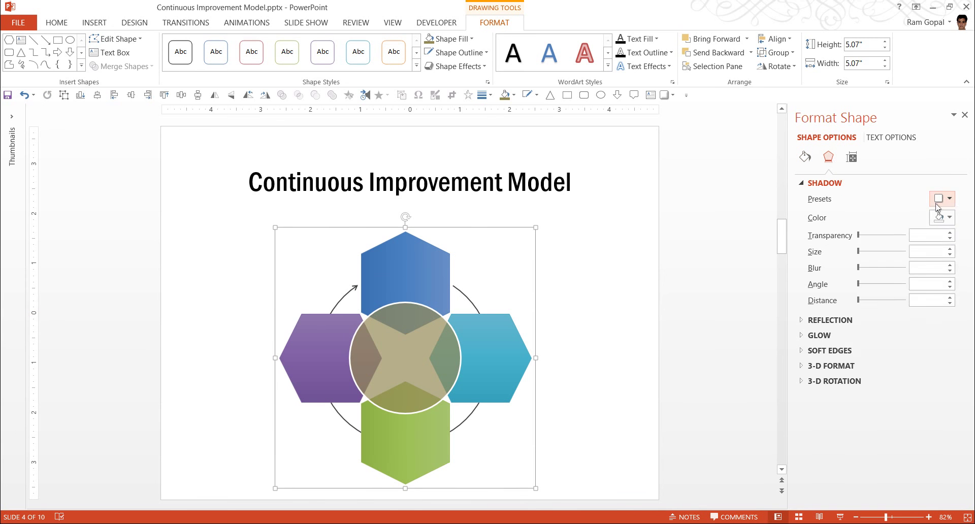
click(938, 200)
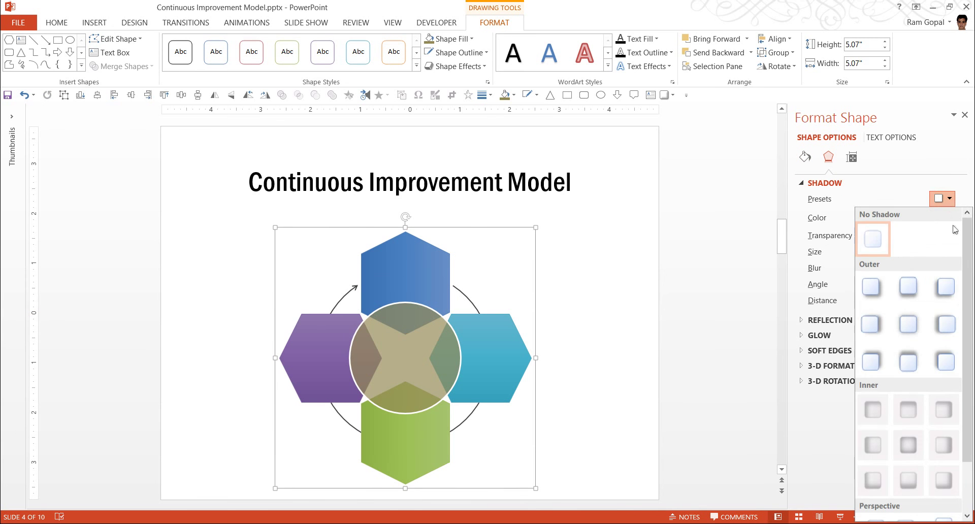
click(945, 287)
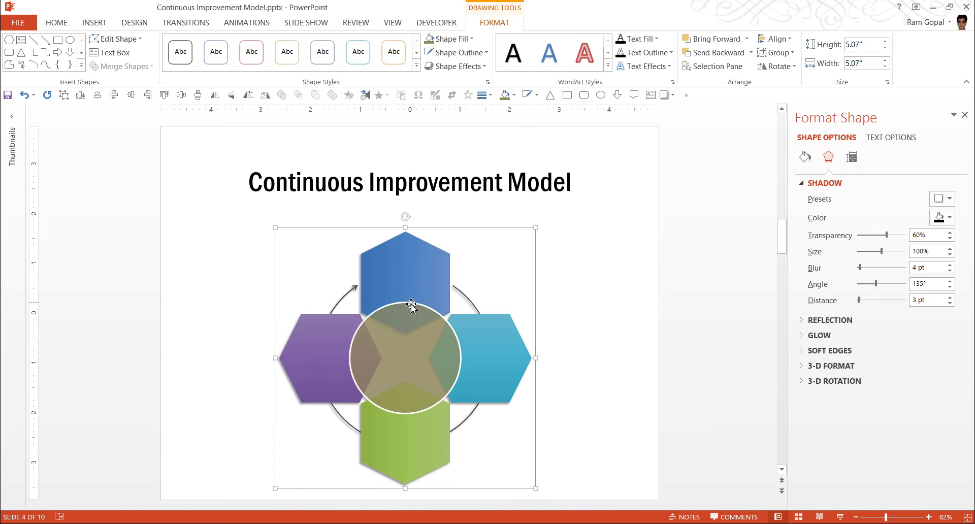
- Raise the centre circle's fill transparency to about 52%
click(446, 354)
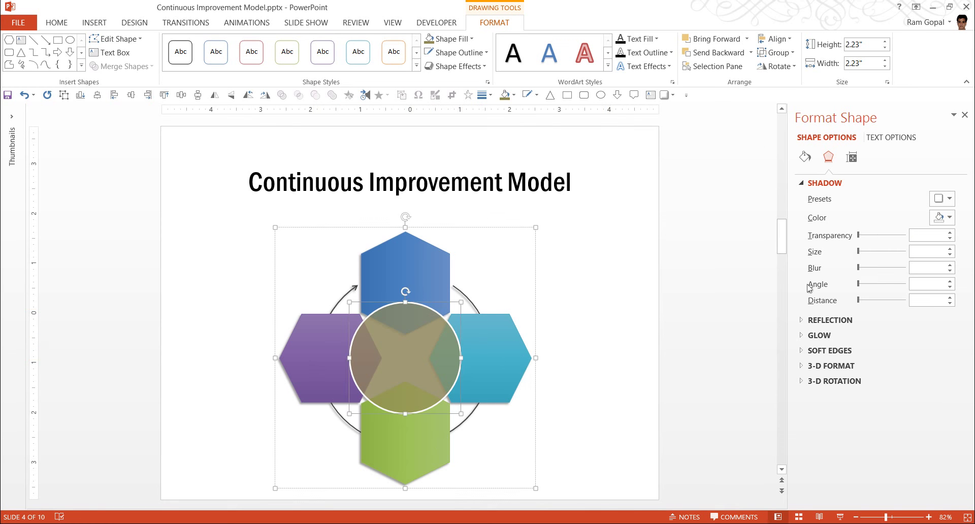
click(805, 157)
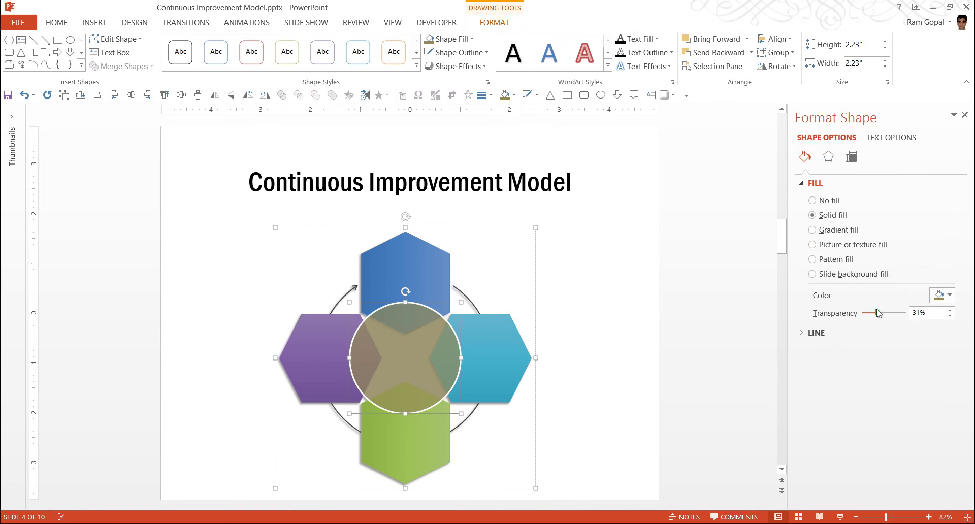
drag(878, 313, 885, 314)
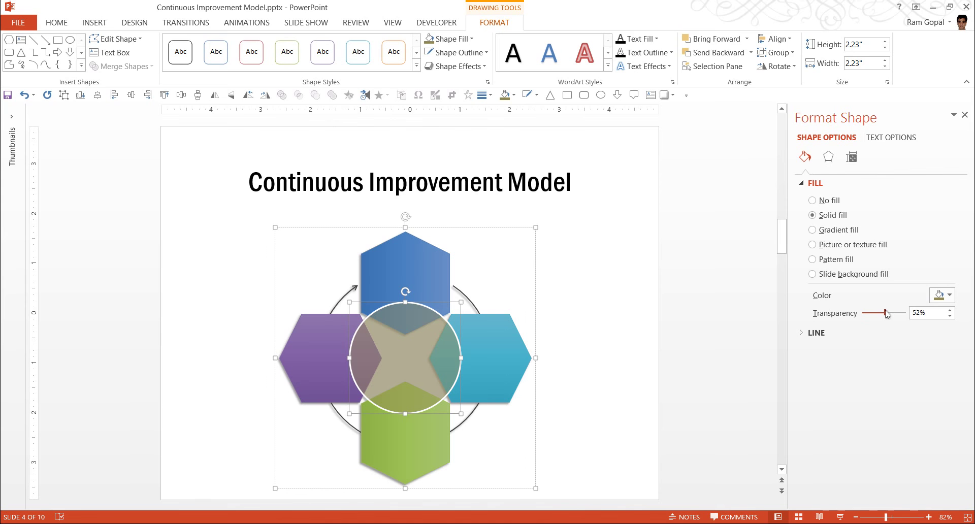
click(608, 356)
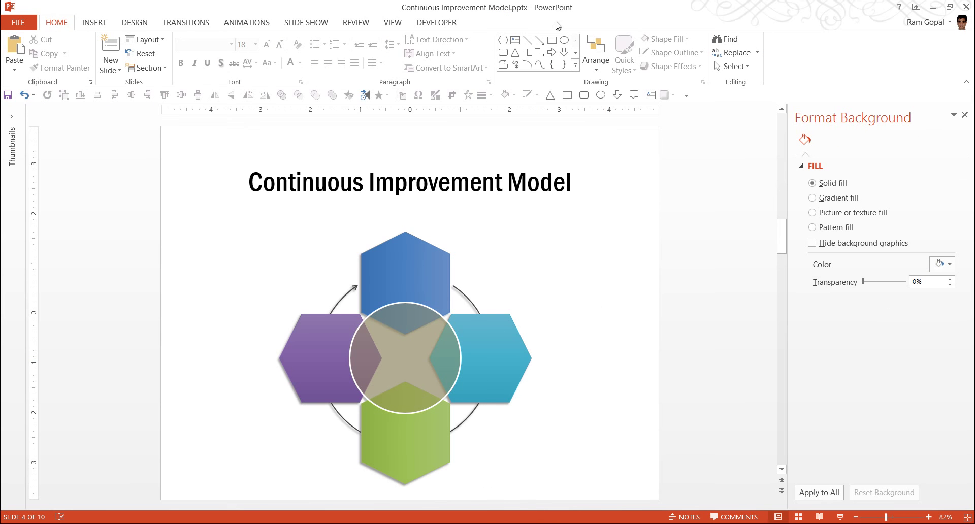
- Add a 24 pt white 'Plan' text label centred on the top blue hexagon
click(514, 39)
click(525, 242)
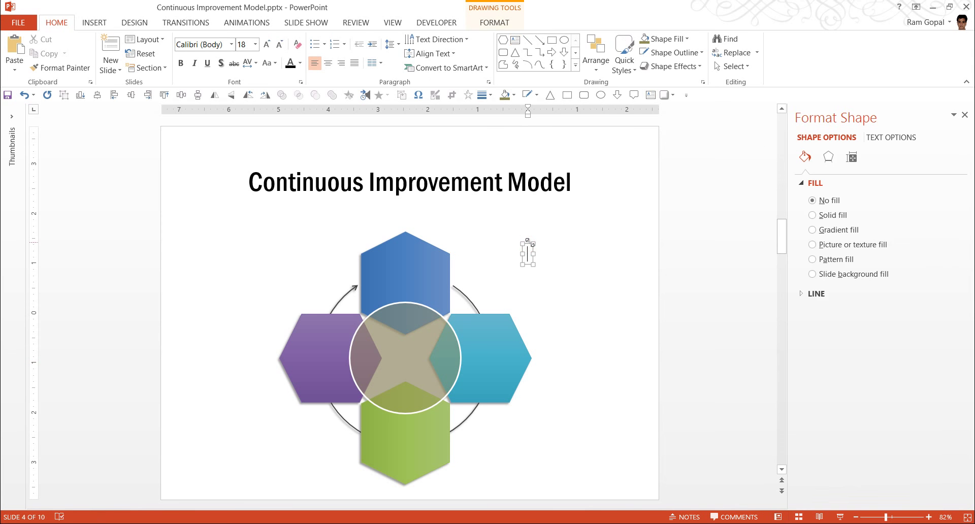
text(Plan)
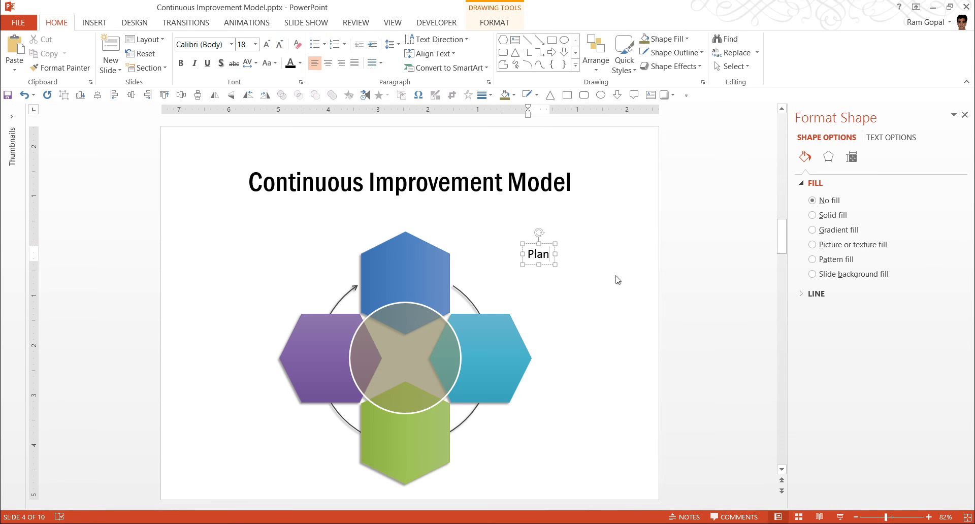
drag(544, 246, 410, 268)
click(268, 45)
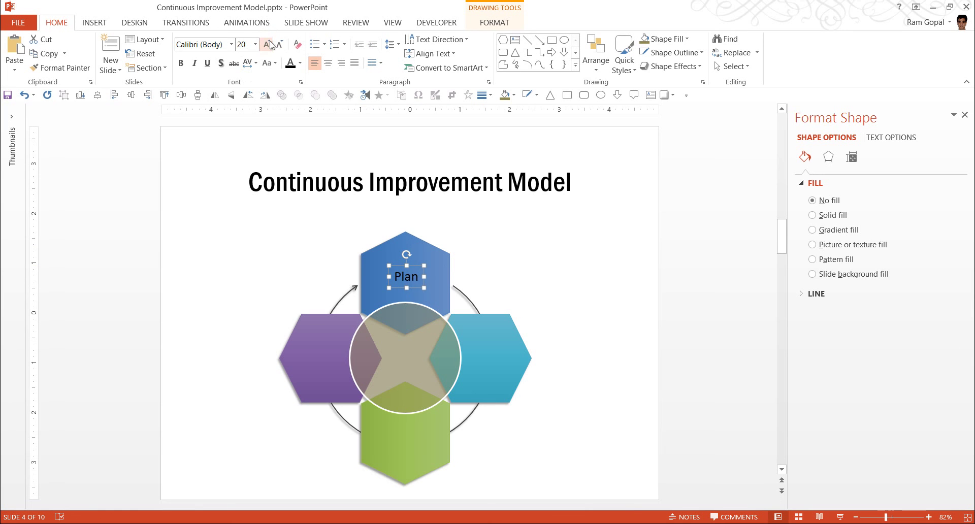
click(268, 44)
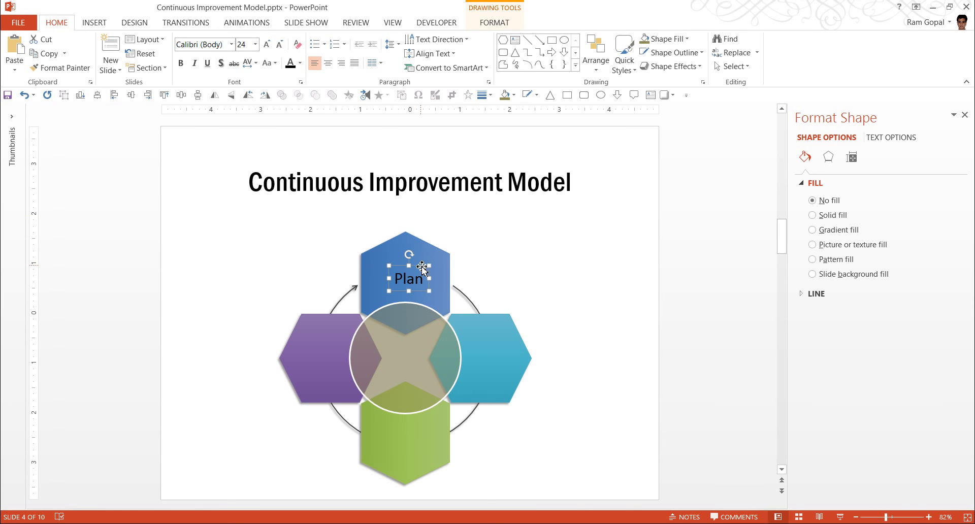
drag(412, 265, 409, 263)
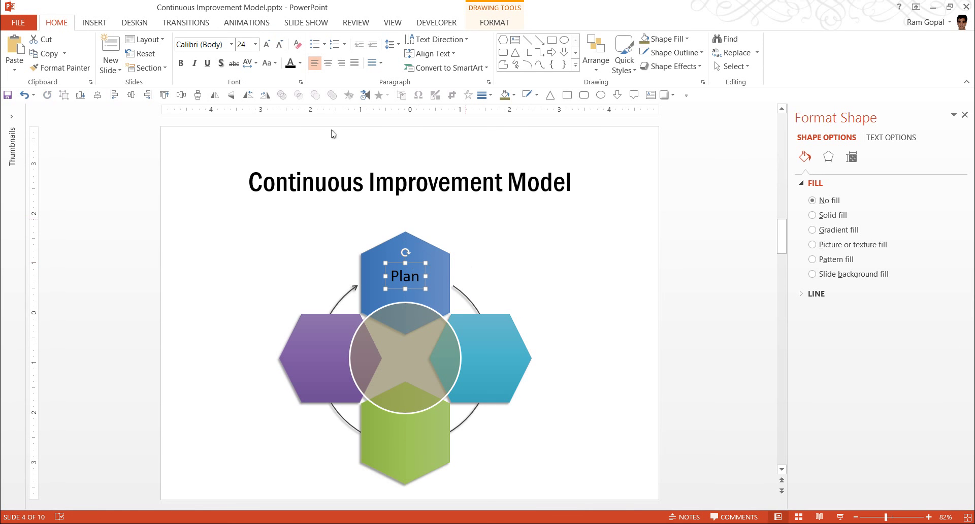
click(300, 63)
click(288, 87)
- Copy the label onto the cyan, green and purple hexagons as 'Do', 'Check' and 'Act'
drag(412, 264, 504, 352)
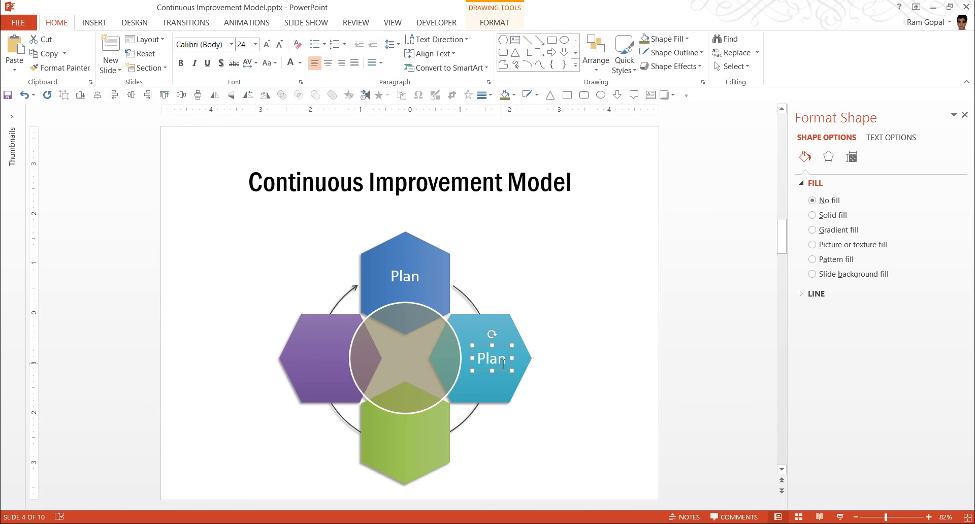
double_click(481, 356)
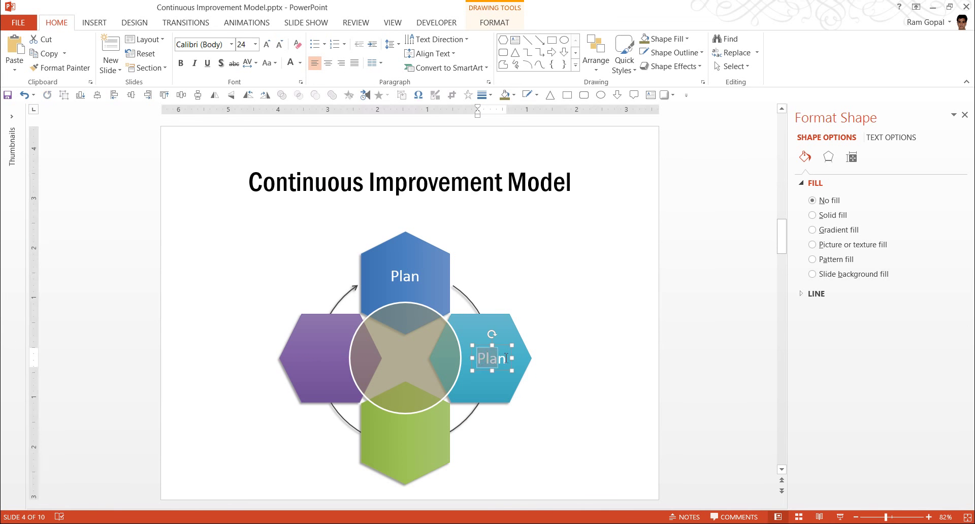
text(Do)
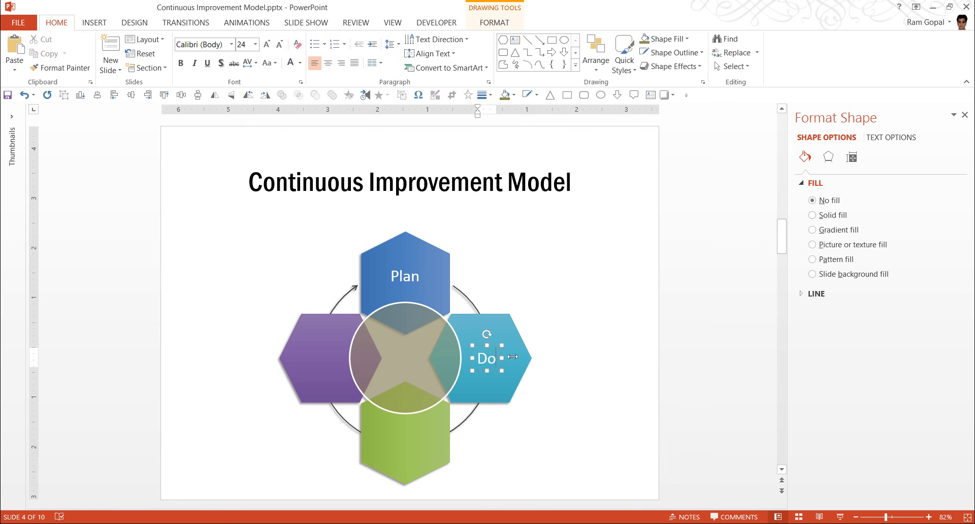
drag(492, 355, 426, 436)
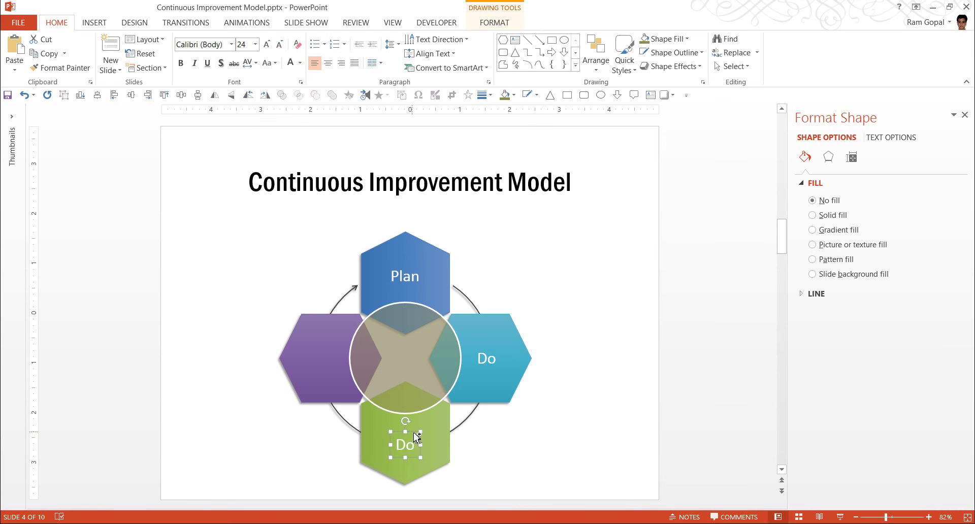
double_click(404, 444)
text(C)
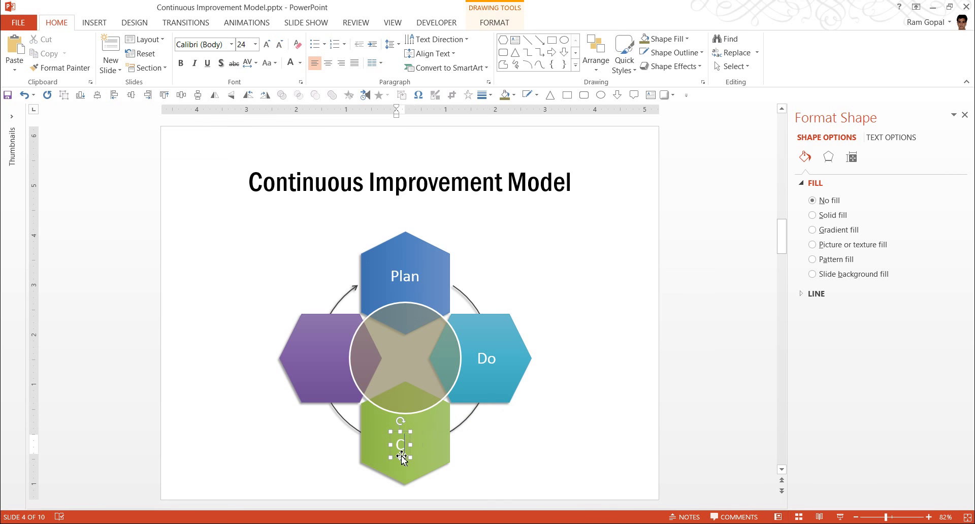
text(heck)
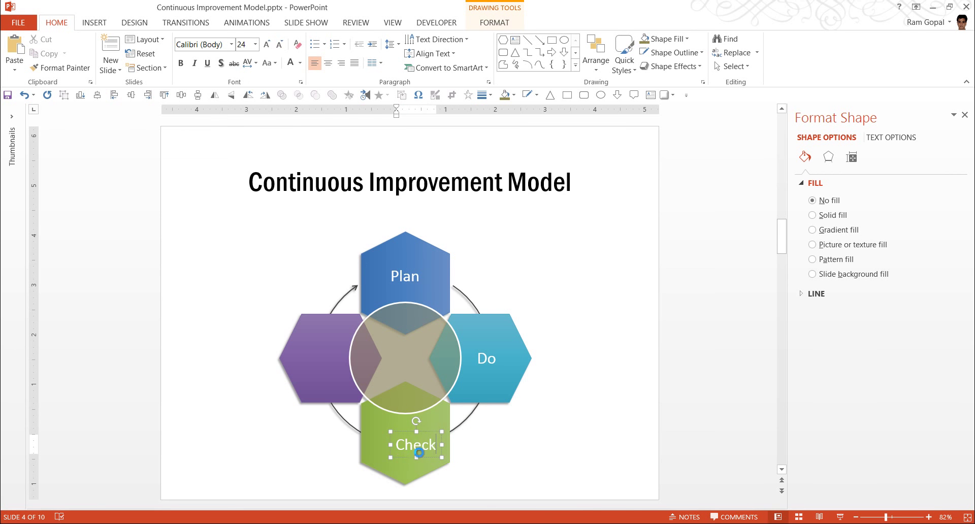
drag(429, 435, 343, 358)
text(Act)
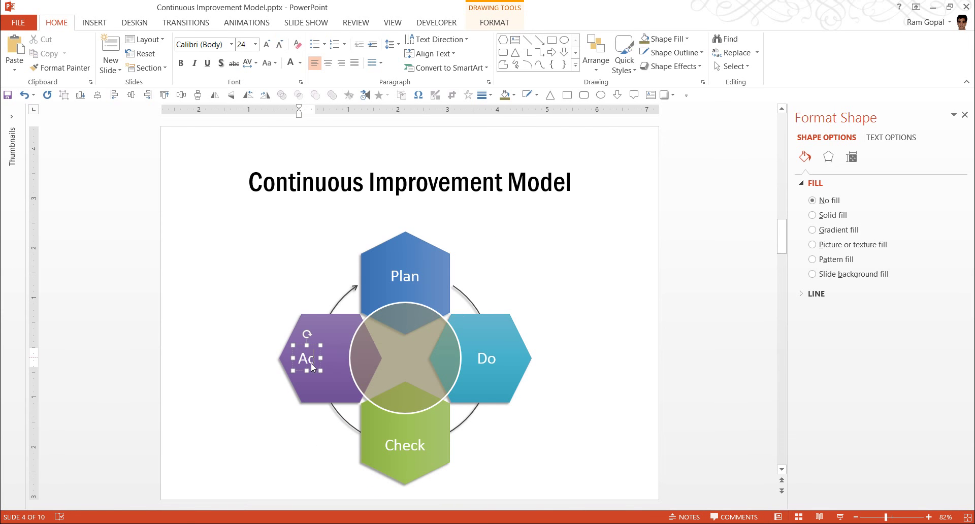
click(318, 347)
drag(317, 346, 332, 346)
click(599, 379)
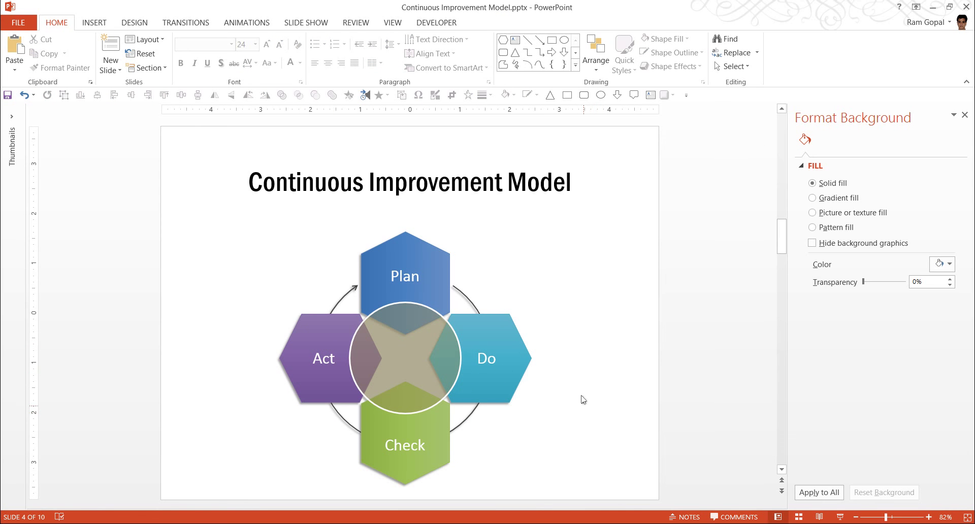
- Copy the Plan label into the centre circle, retype it as 'Quality' and centre it
click(417, 276)
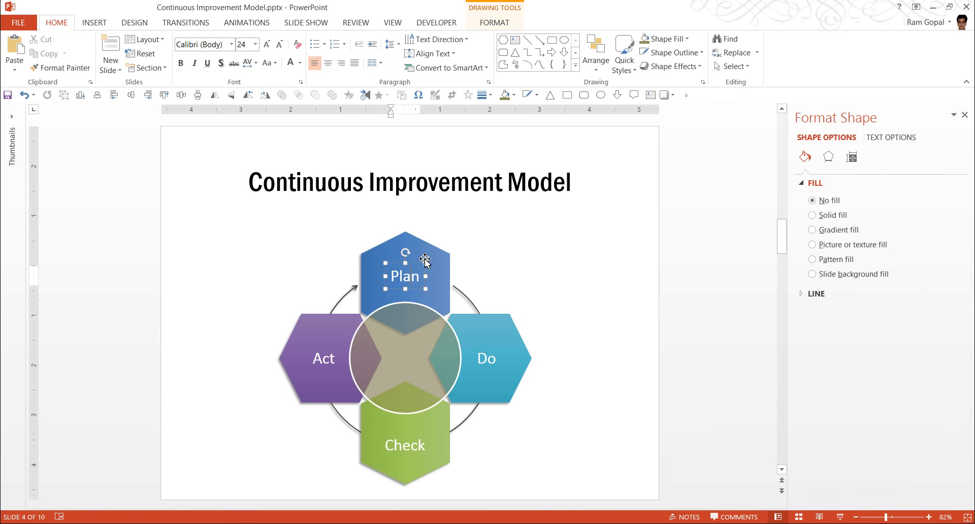
drag(420, 262, 416, 345)
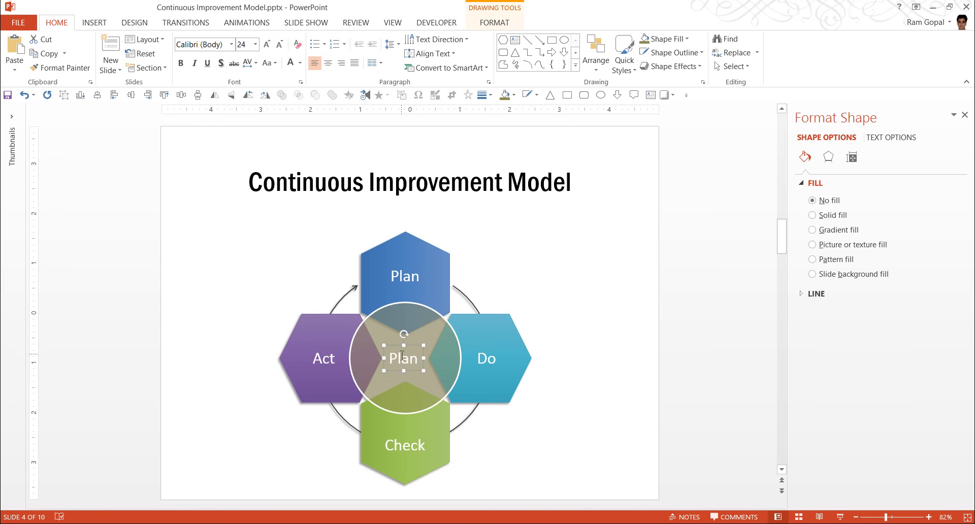
double_click(414, 356)
text(Quality)
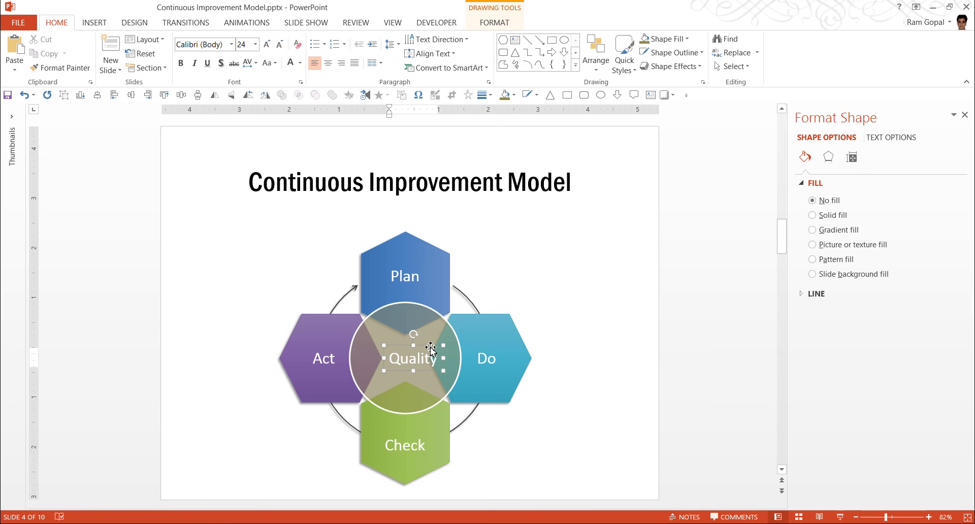
drag(427, 347, 421, 347)
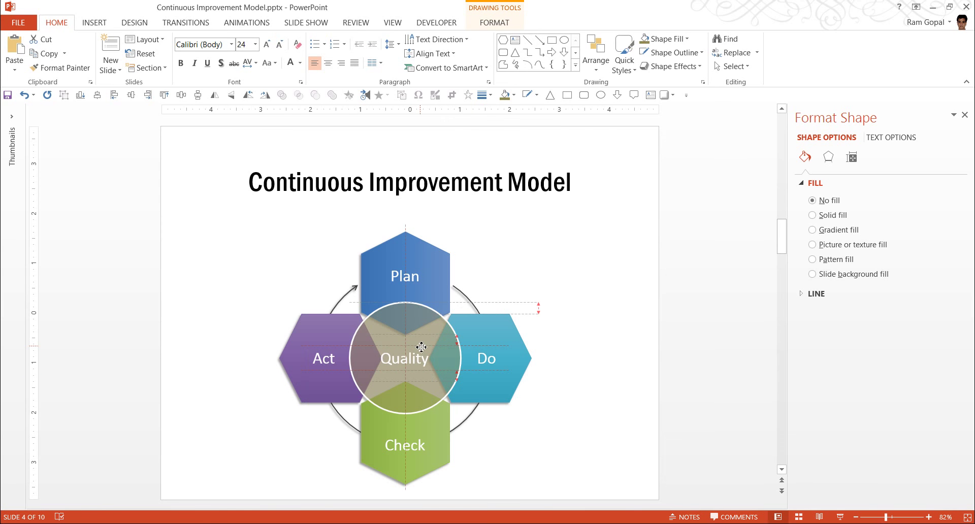
click(569, 424)
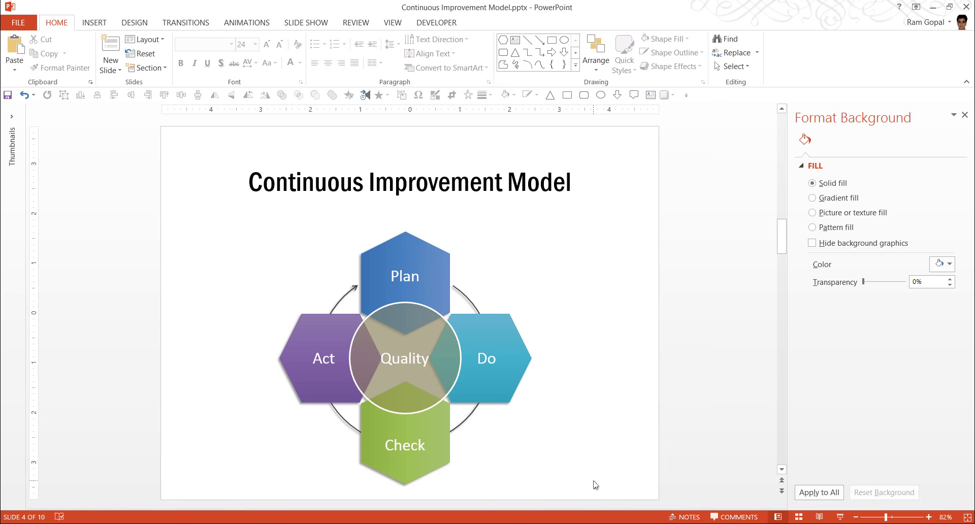
- Close the Format Background pane and scroll down to slide 5, 'Three sides of an issue'
click(964, 115)
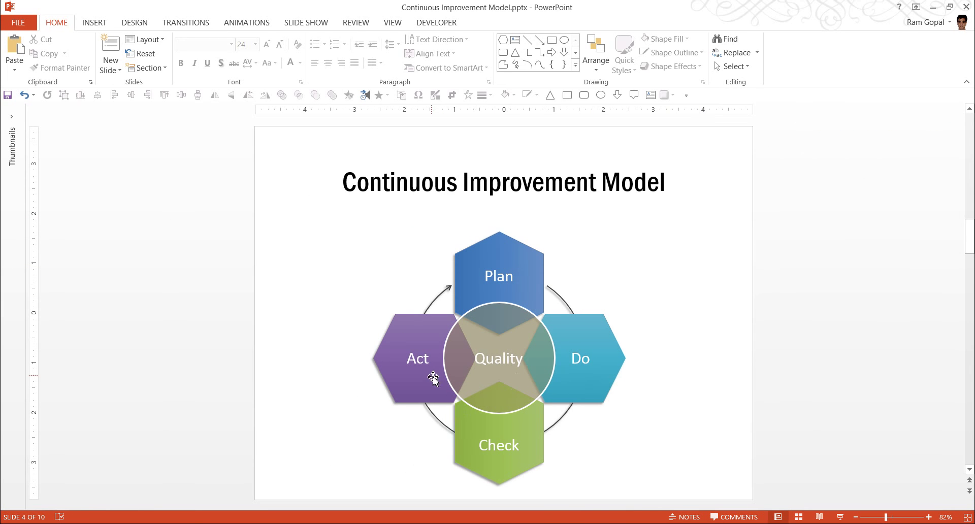
scroll(616, 364, up, 1)
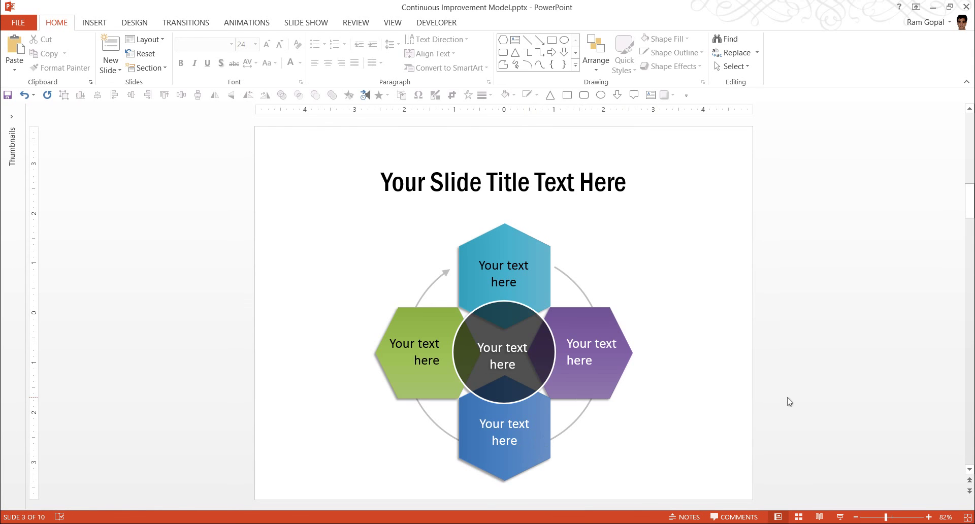
scroll(788, 401, down, 1)
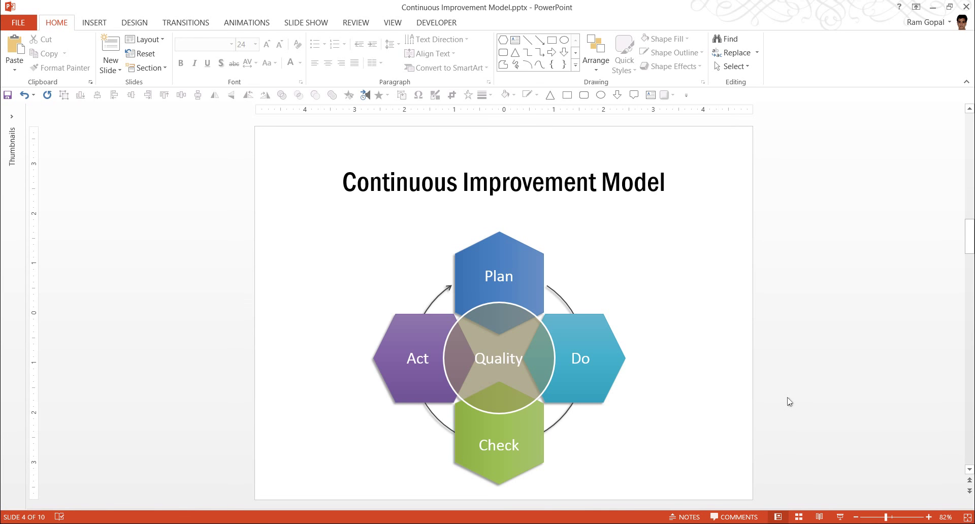
scroll(790, 401, down, 1)
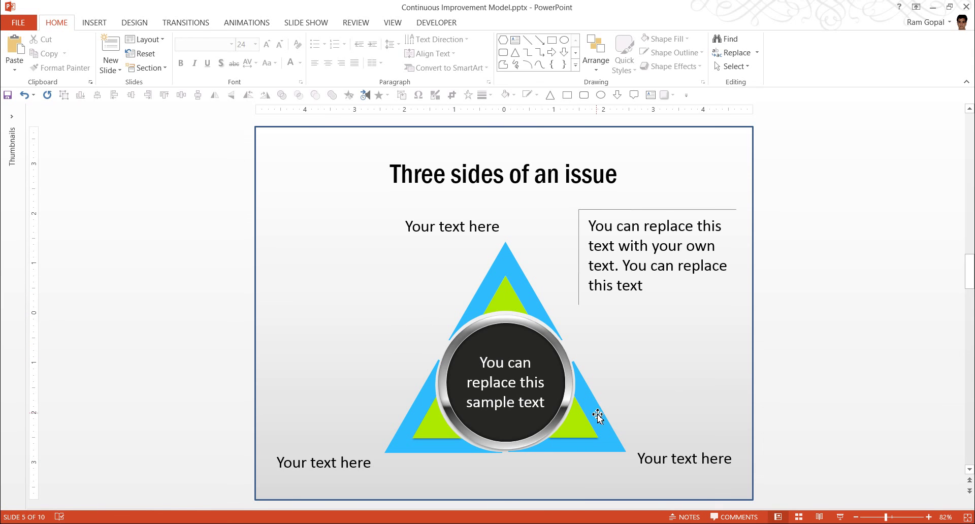
- Run the slide show from slide 5, playing the triangle and centre-square animations
click(840, 517)
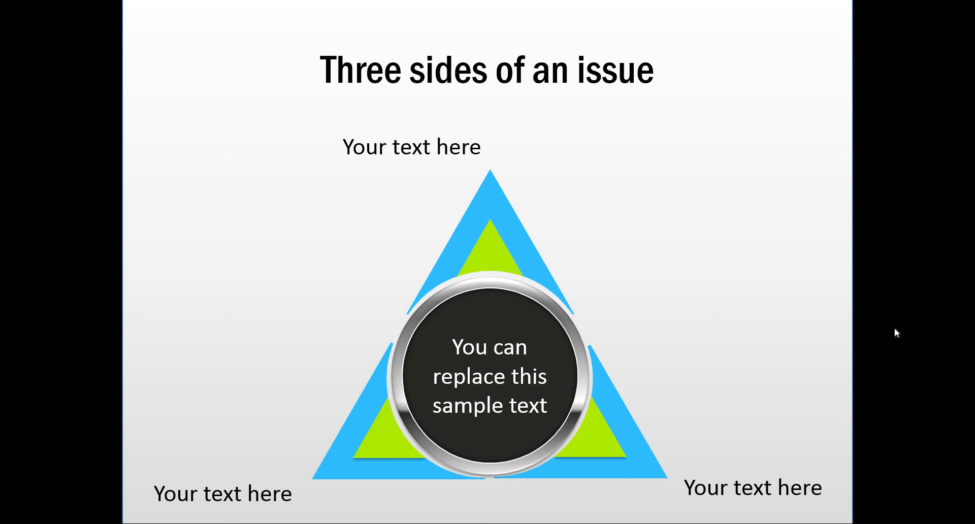
click(872, 296)
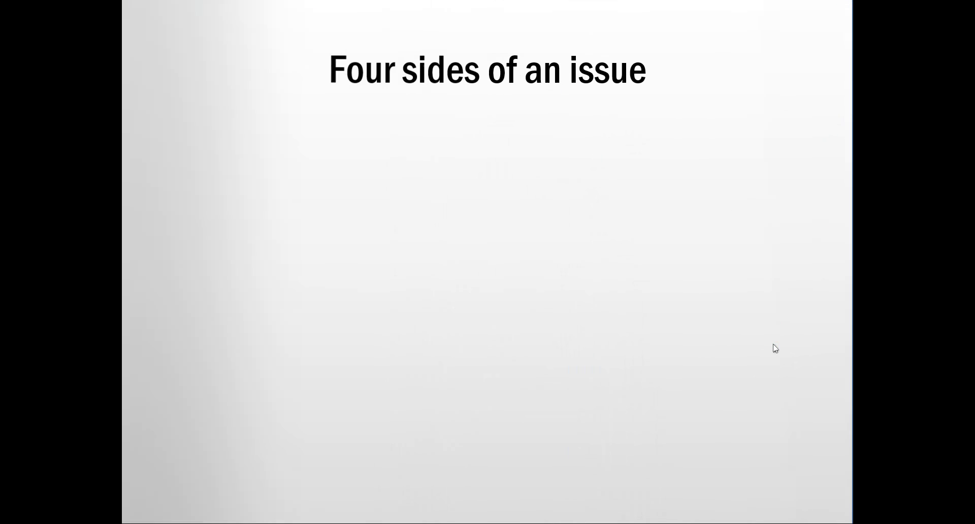
click(818, 338)
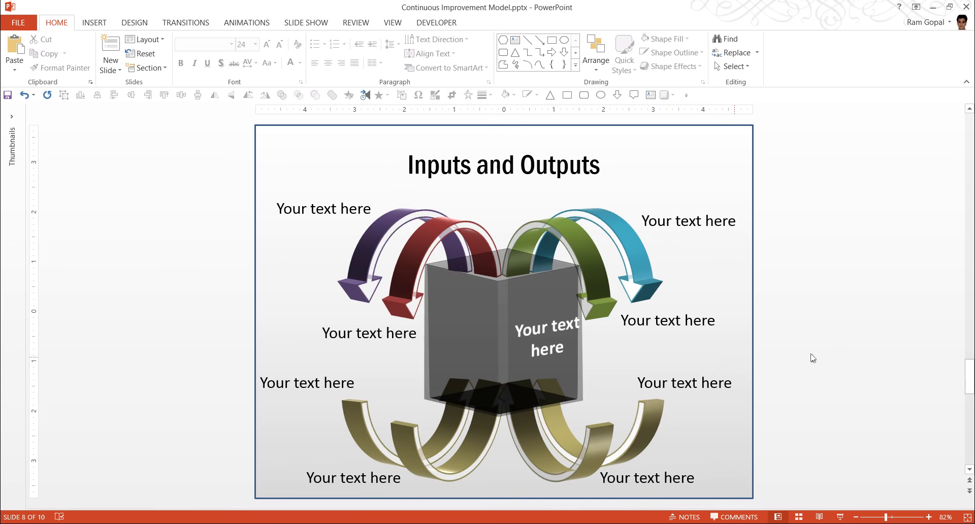
- Review slide 8's animation order in the Animation Pane on the Animations tab, then close the pane
click(243, 23)
click(717, 41)
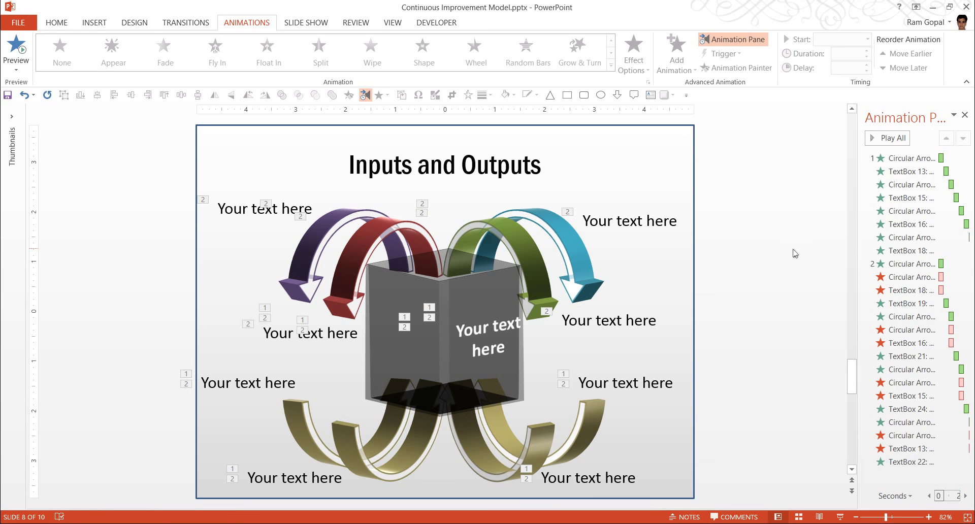
click(965, 116)
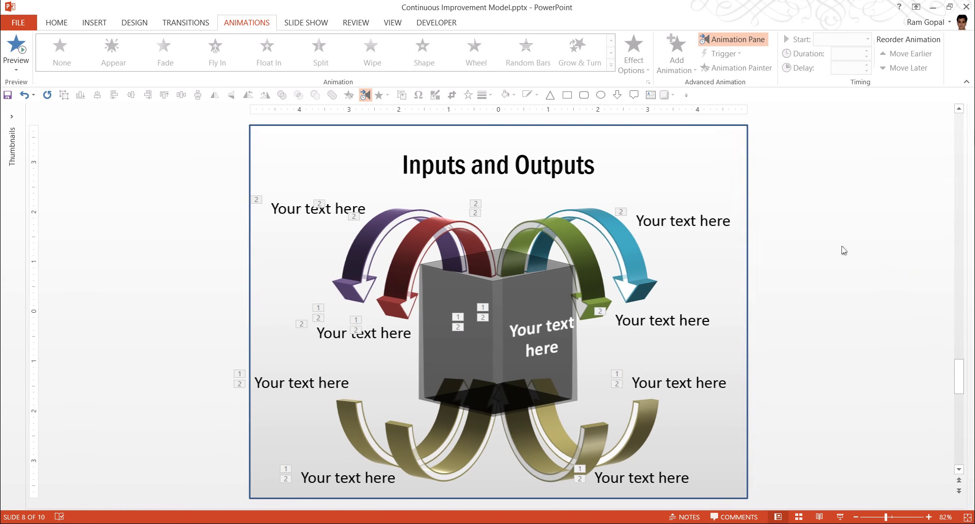